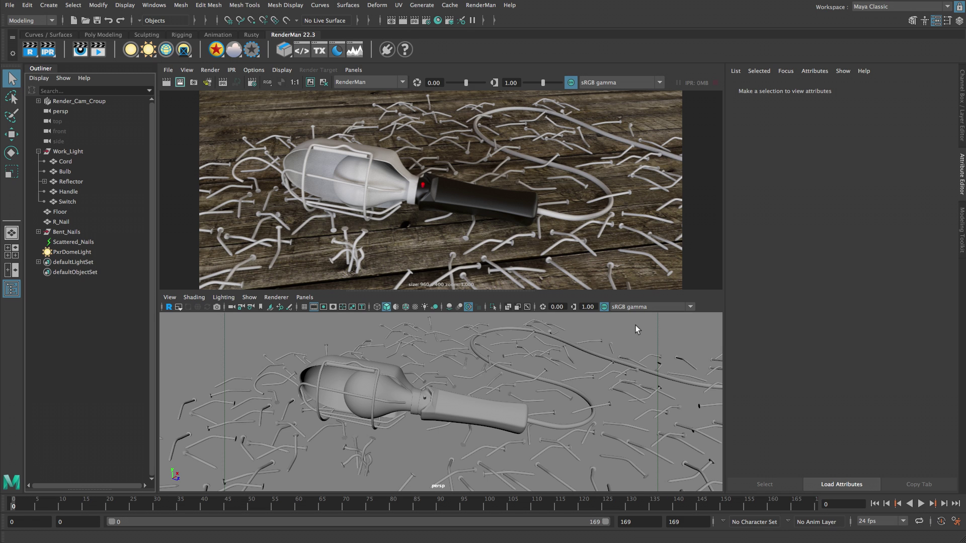
# Assign a new PxrSurface material to the work light's cord and name it Cord_Material.
pyautogui.keyDown('alt'); pyautogui.moveTo(597, 424); pyautogui.dragTo(525, 428); pyautogui.keyUp('alt')
pyautogui.keyDown('alt'); pyautogui.moveTo(526, 428); pyautogui.dragTo(461, 382, button='middle'); pyautogui.keyUp('alt')
pyautogui.keyDown('alt'); pyautogui.moveTo(461, 382); pyautogui.dragTo(476, 411, button='right'); pyautogui.keyUp('alt')
pyautogui.keyDown('alt'); pyautogui.moveTo(476, 410); pyautogui.dragTo(485, 412); pyautogui.keyUp('alt')
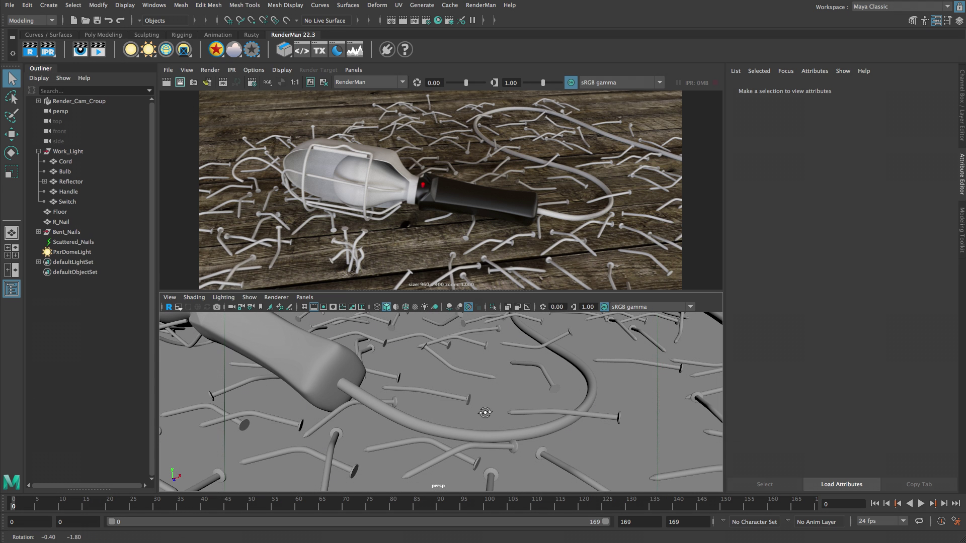
pyautogui.click(450, 432)
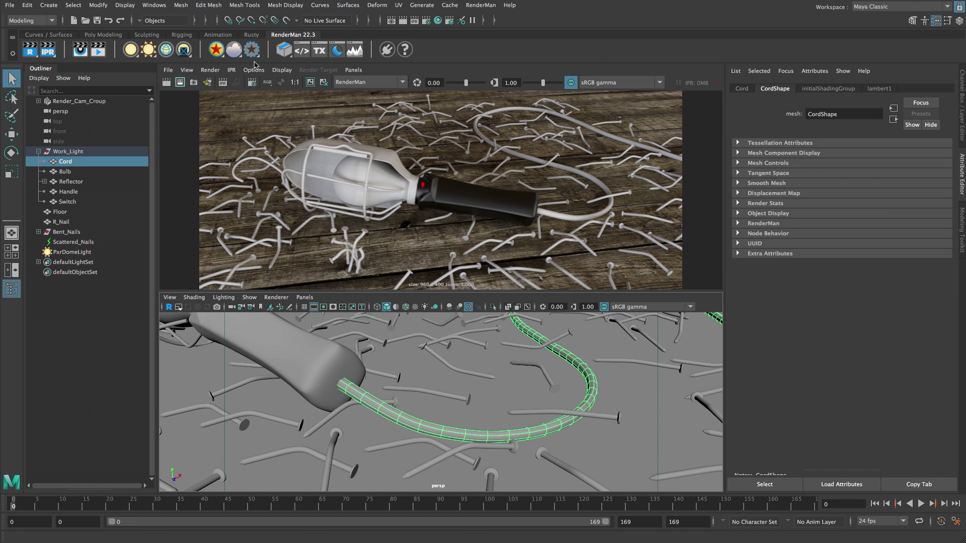
pyautogui.click(216, 49)
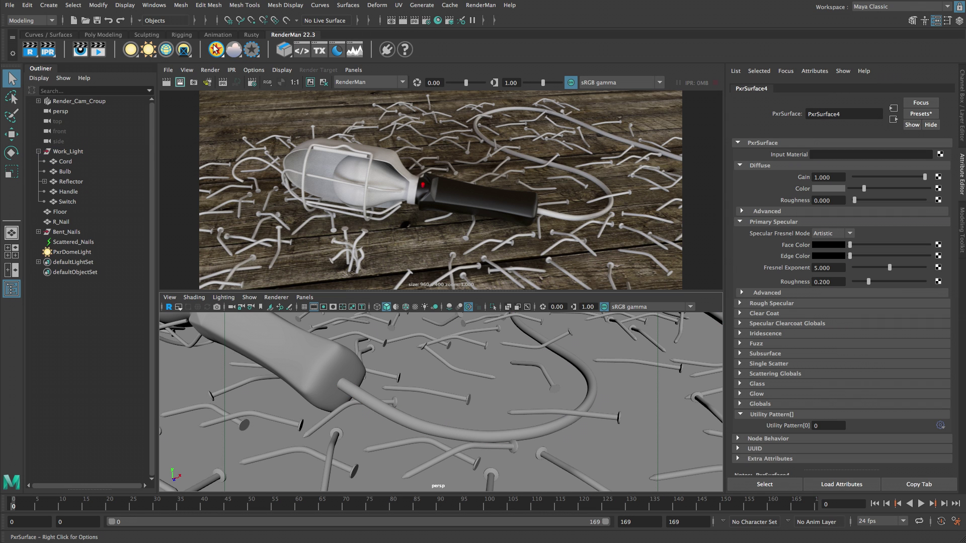
pyautogui.doubleClick(825, 114)
pyautogui.write('Cord_Material')
pyautogui.press('Return')
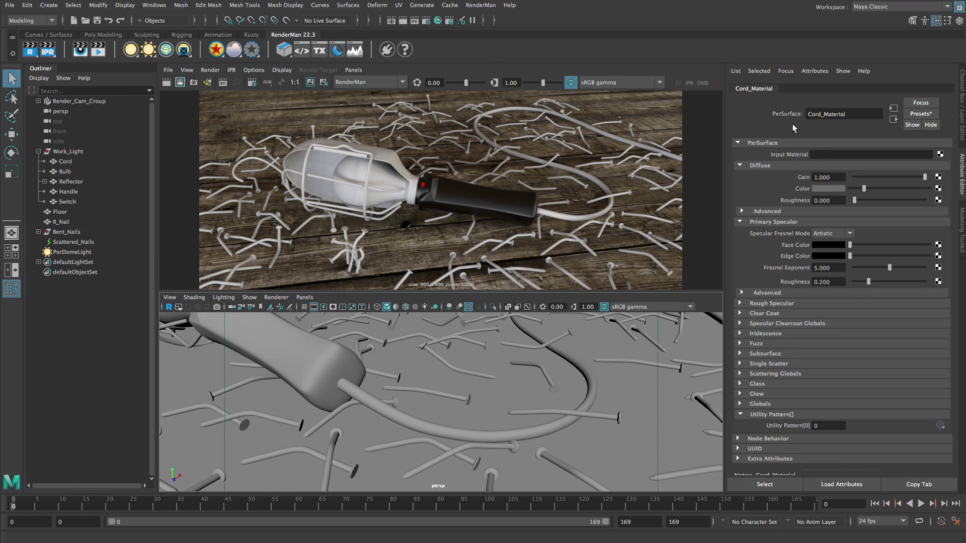
# Connect a File texture using Cord_Text.tex to Cord_Material's diffuse color and name the node Cord_Text_File.
pyautogui.click(939, 189)
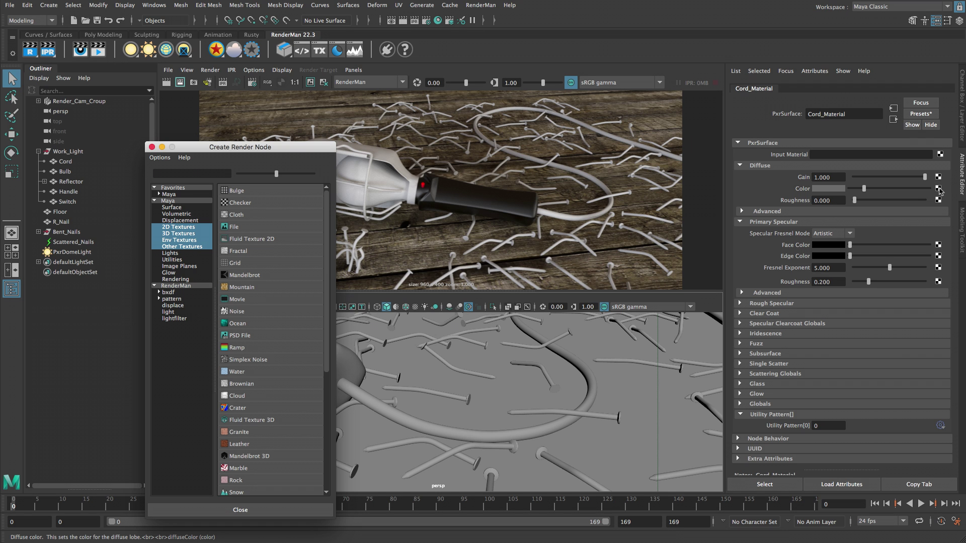
pyautogui.click(255, 225)
pyautogui.click(943, 225)
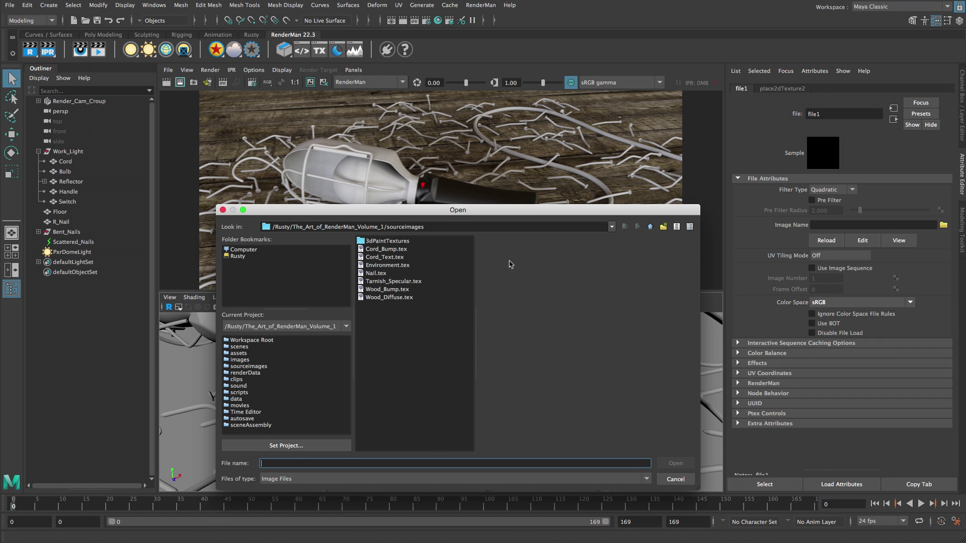
pyautogui.click(397, 258)
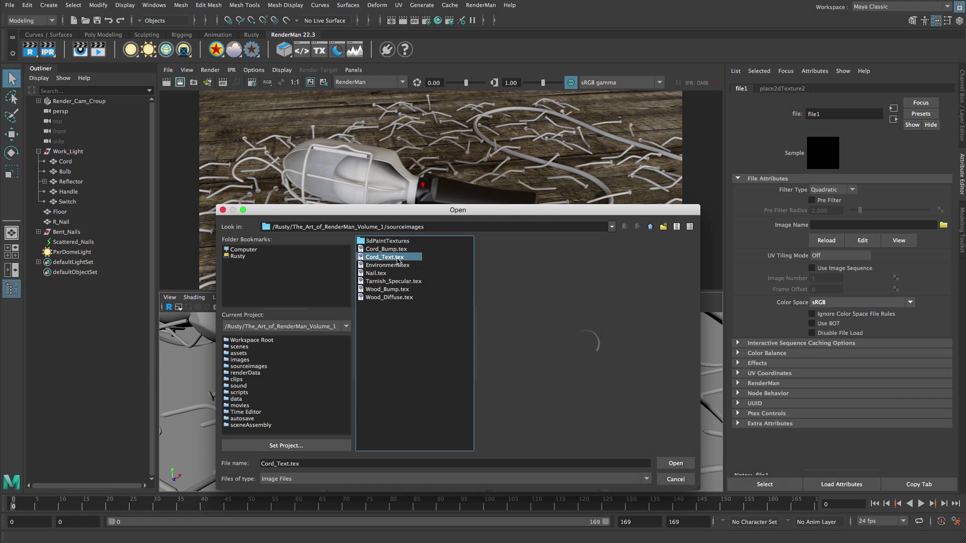
pyautogui.doubleClick(398, 258)
pyautogui.write('Cord_Text_File')
pyautogui.press('Return')
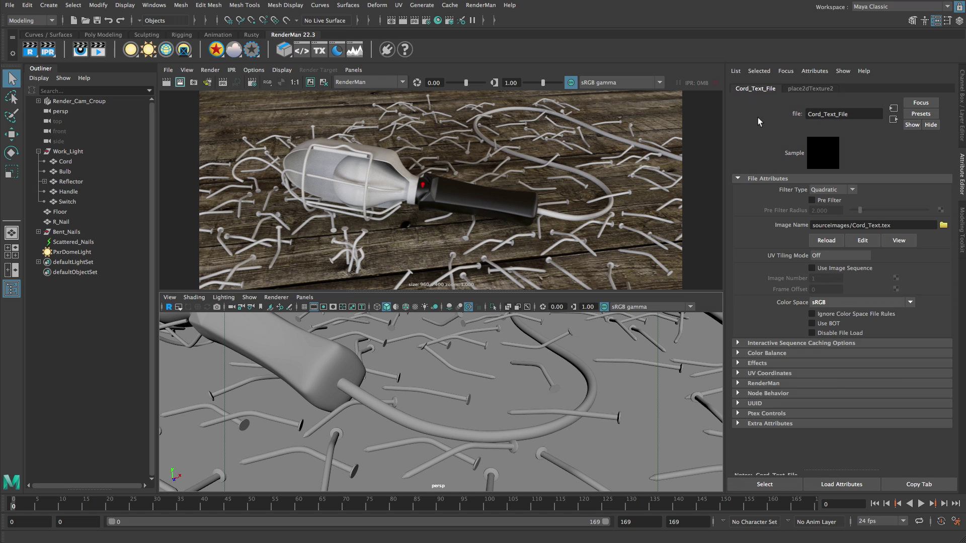
# Set the Color Gain of Cord_Text_File to orange with hue 16 and saturation 1.
pyautogui.click(737, 353)
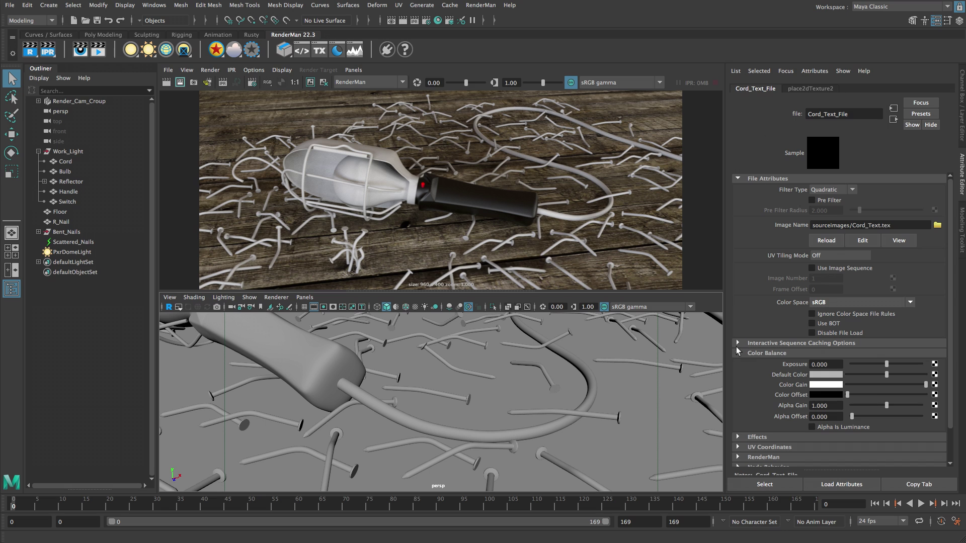
pyautogui.click(828, 385)
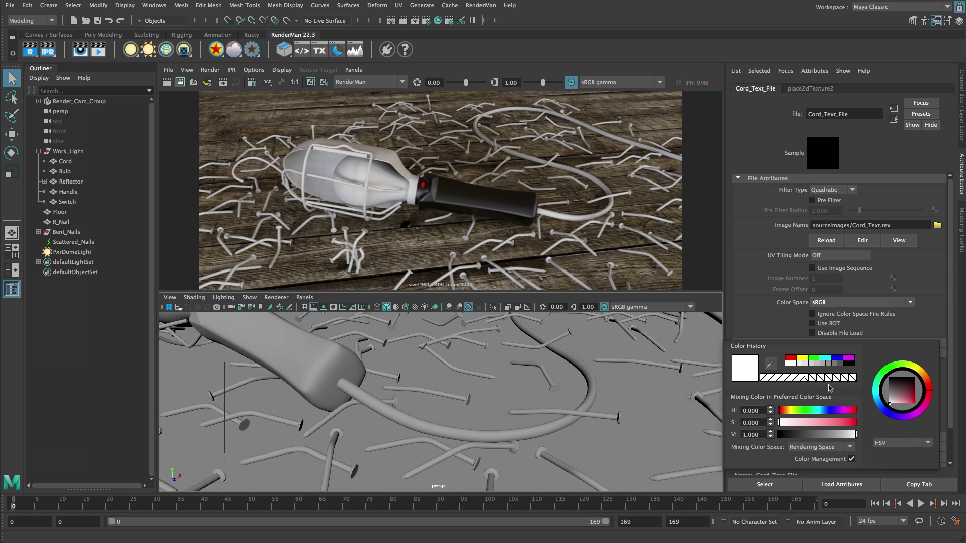
pyautogui.doubleClick(752, 411)
pyautogui.write('16')
pyautogui.press('Return')
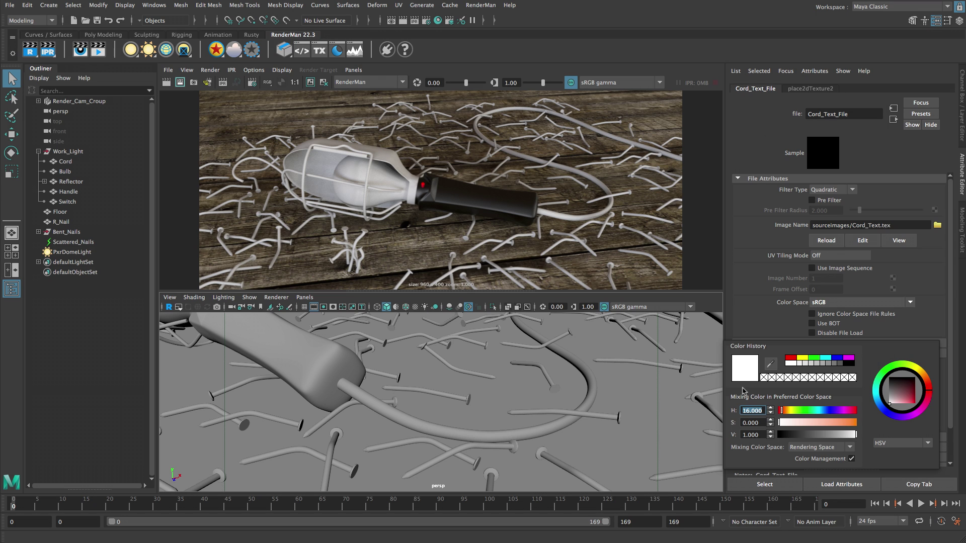
pyautogui.press('Tab')
pyautogui.write('1')
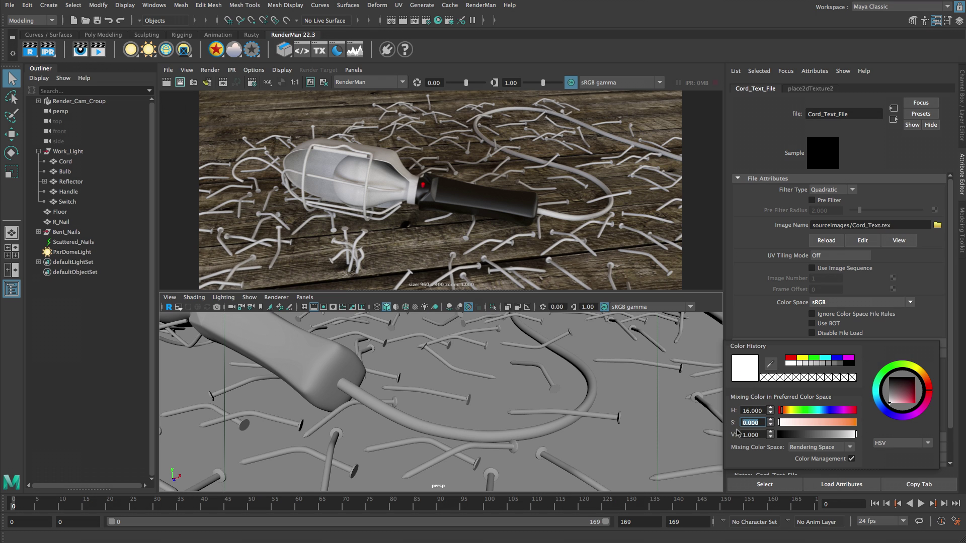
pyautogui.press('Return')
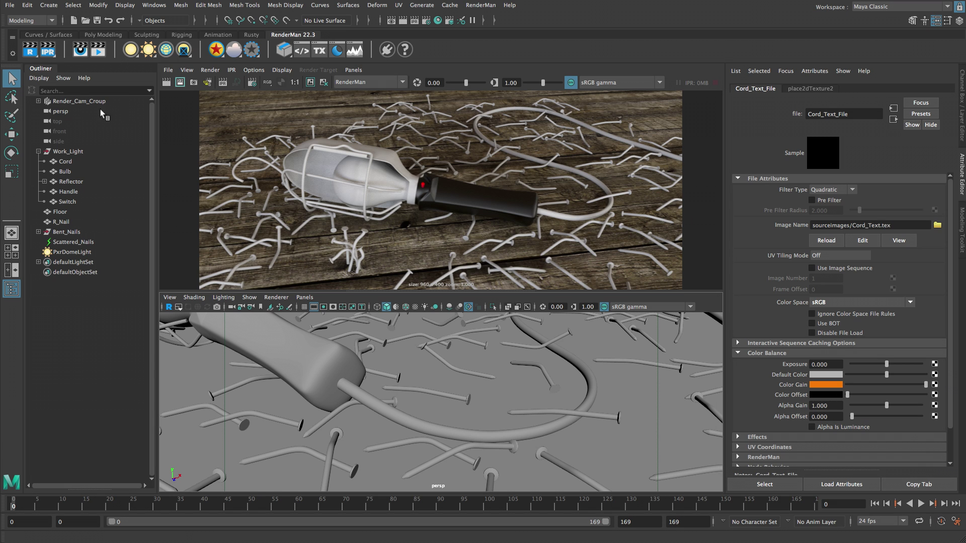
# Start an IPR render from the current persp camera.
pyautogui.rightClick(49, 49)
pyautogui.moveTo(114, 86)
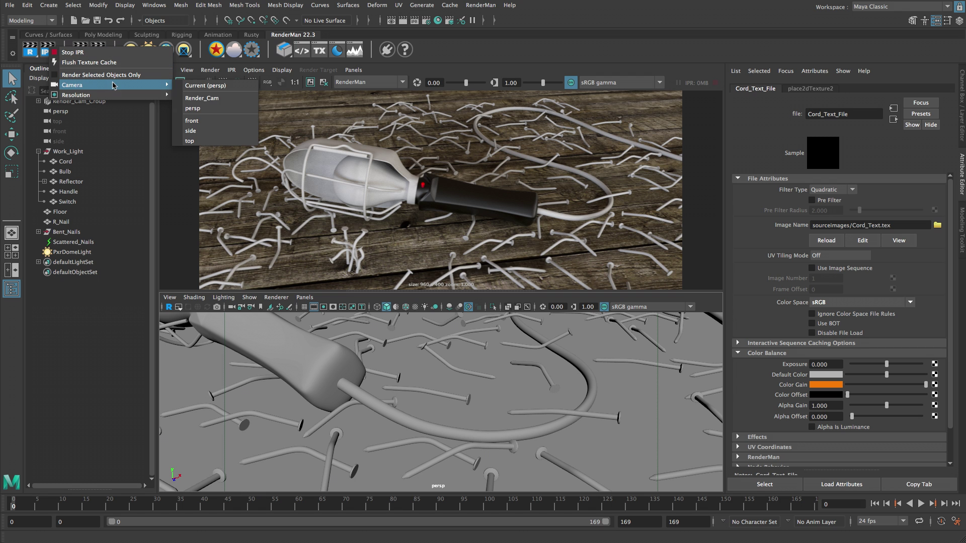
pyautogui.click(204, 86)
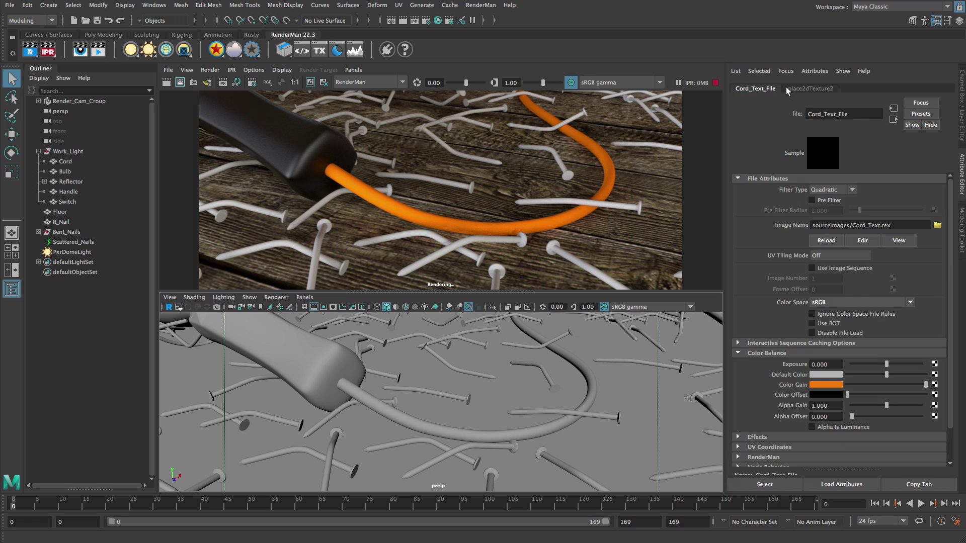
# Set the V repeat of the cord text texture's 2D placement to 20.
pyautogui.click(809, 88)
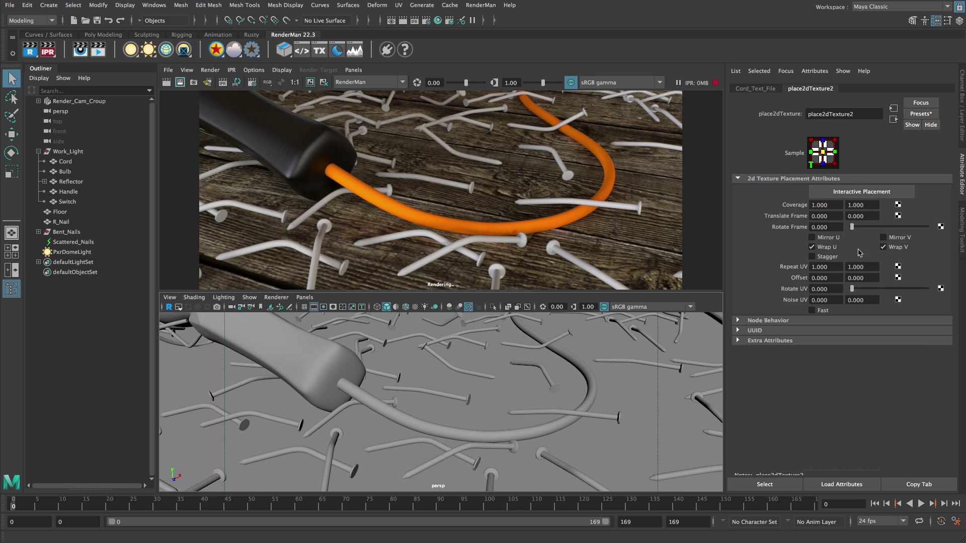
pyautogui.click(855, 267)
pyautogui.write('20')
pyautogui.press('Return')
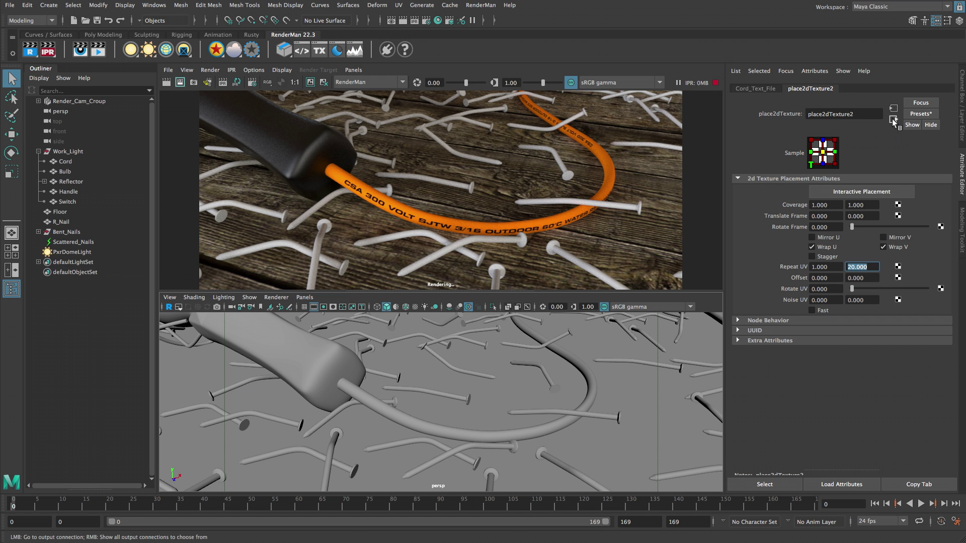
# Set Cord_Material's primary specular to Physical Fresnel mode with a white edge color and a roughness of 0.3.
pyautogui.click(892, 119)
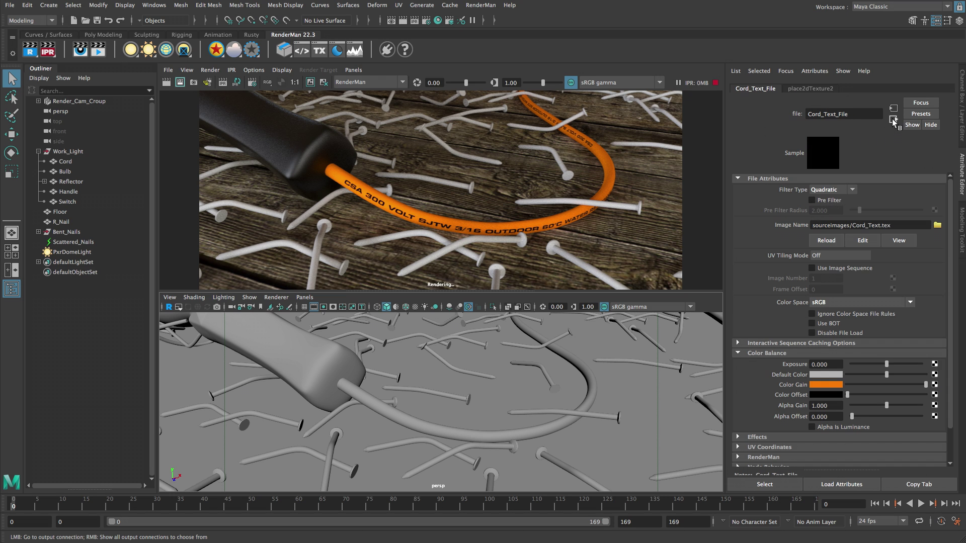
pyautogui.click(892, 119)
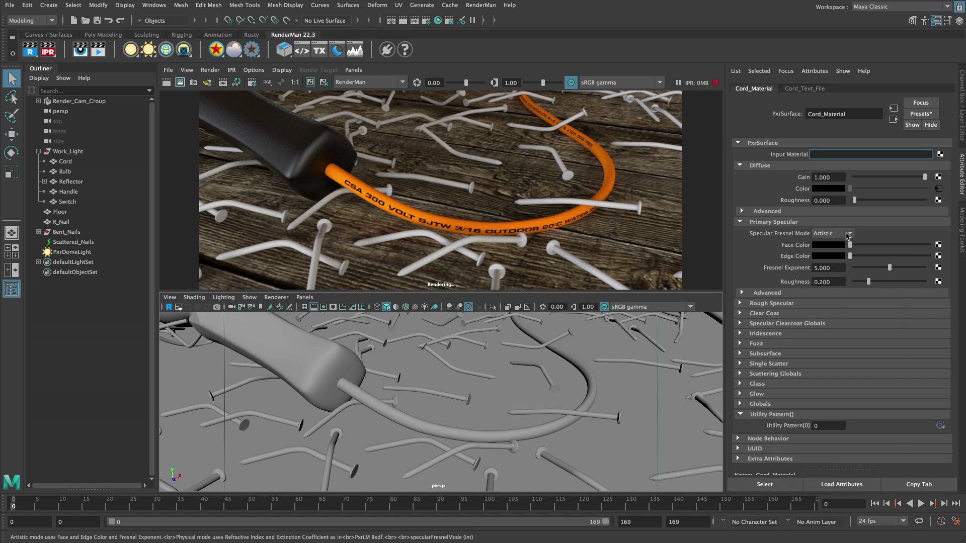
pyautogui.click(848, 234)
pyautogui.click(850, 254)
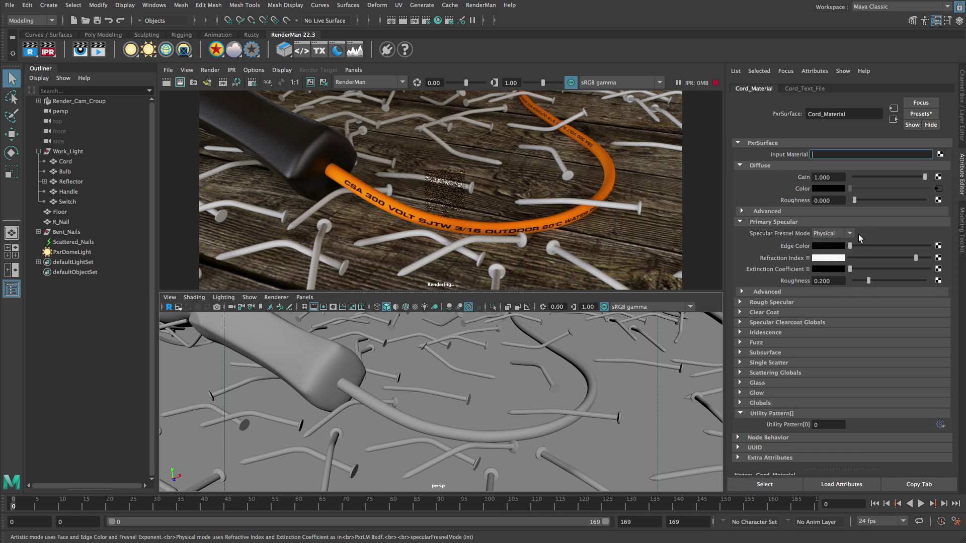
pyautogui.moveTo(850, 245); pyautogui.dragTo(930, 246)
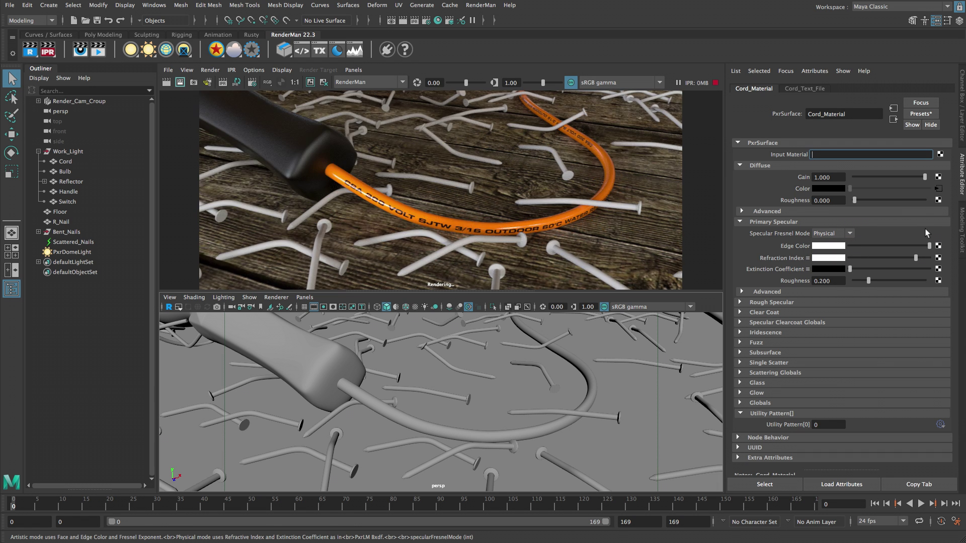
pyautogui.click(828, 280)
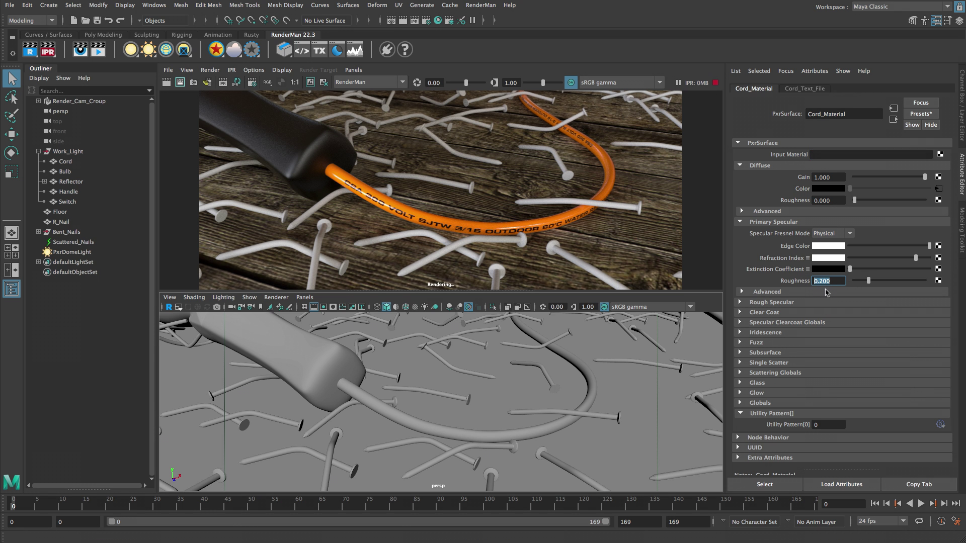
pyautogui.write('0.3')
pyautogui.press('Return')
# Connect a PxrBump pattern node to the global Bump attribute of Cord_Material.
pyautogui.click(740, 404)
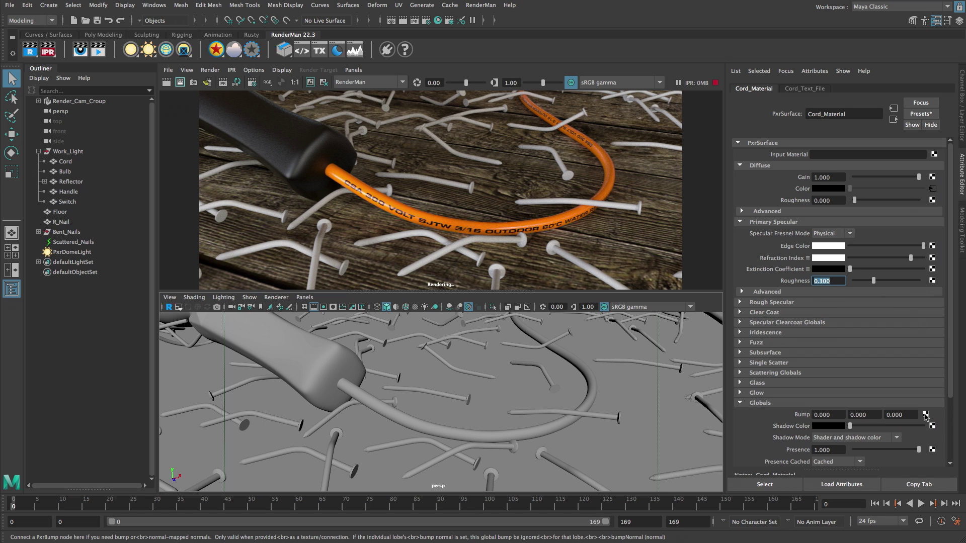
pyautogui.click(926, 414)
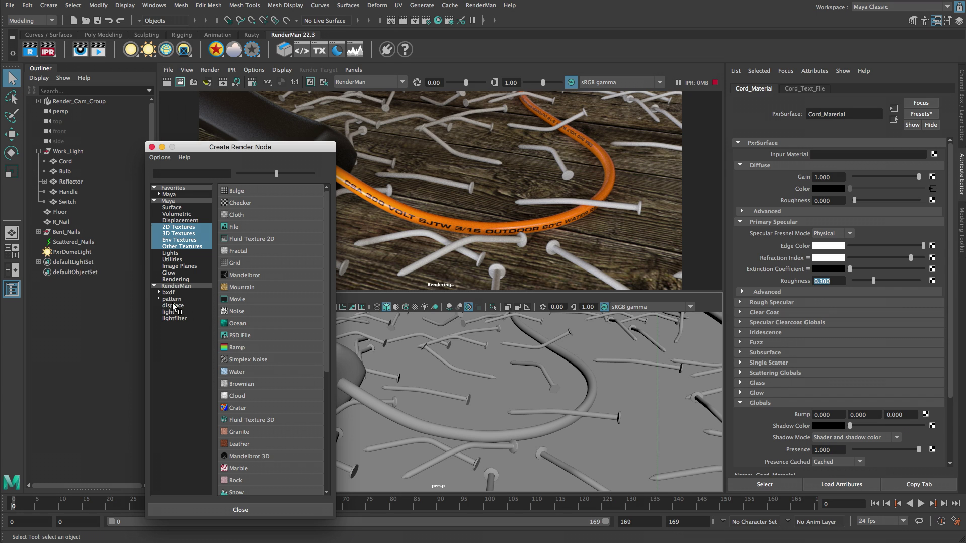
pyautogui.click(158, 298)
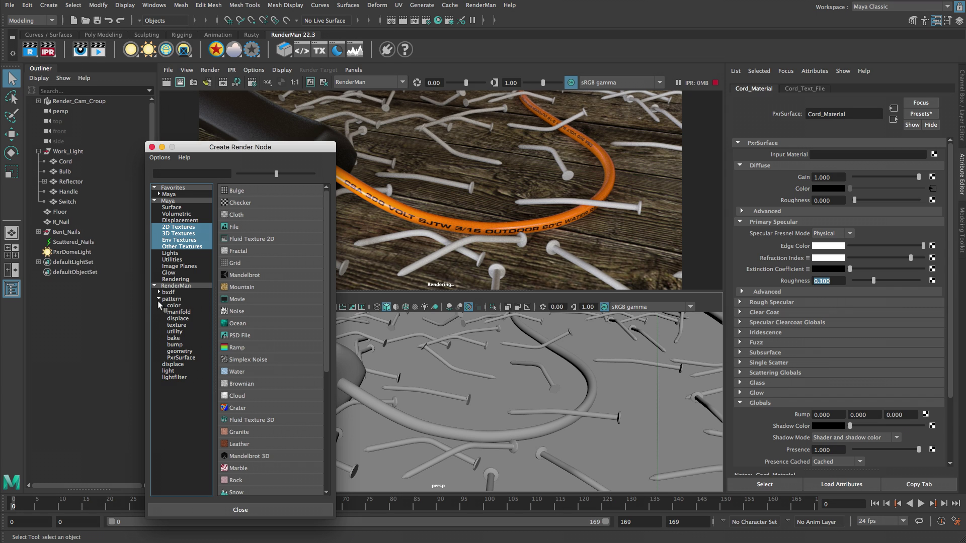
pyautogui.click(188, 344)
pyautogui.moveTo(276, 173); pyautogui.dragTo(324, 173)
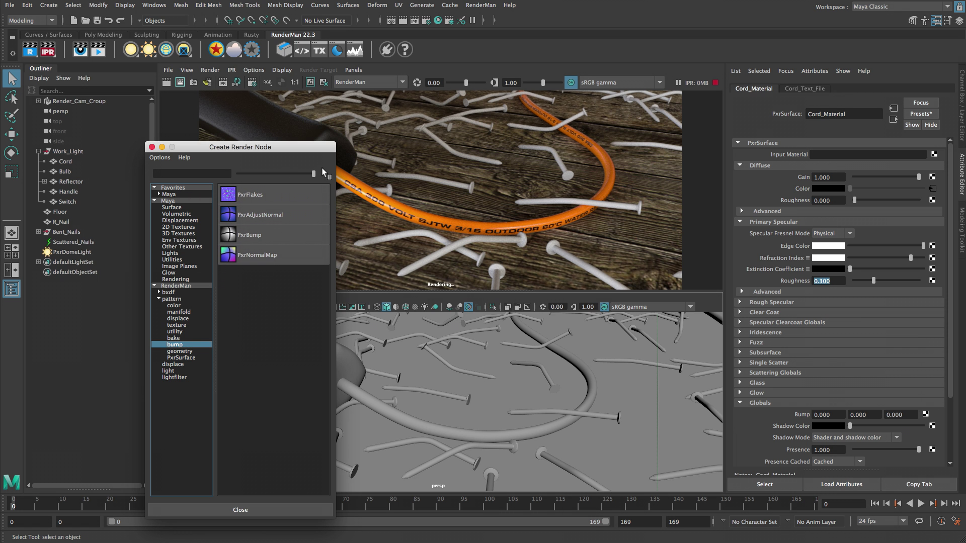
pyautogui.click(268, 233)
# Connect a File texture using Cord_Bump.tex to the PxrBump node's Input Bump and name it Cord_Bump_File.
pyautogui.click(850, 89)
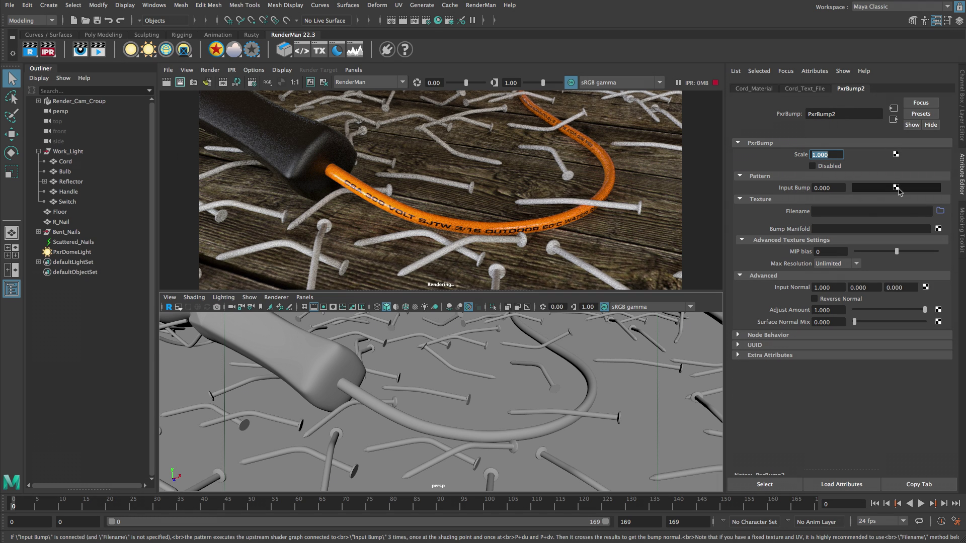
pyautogui.click(895, 187)
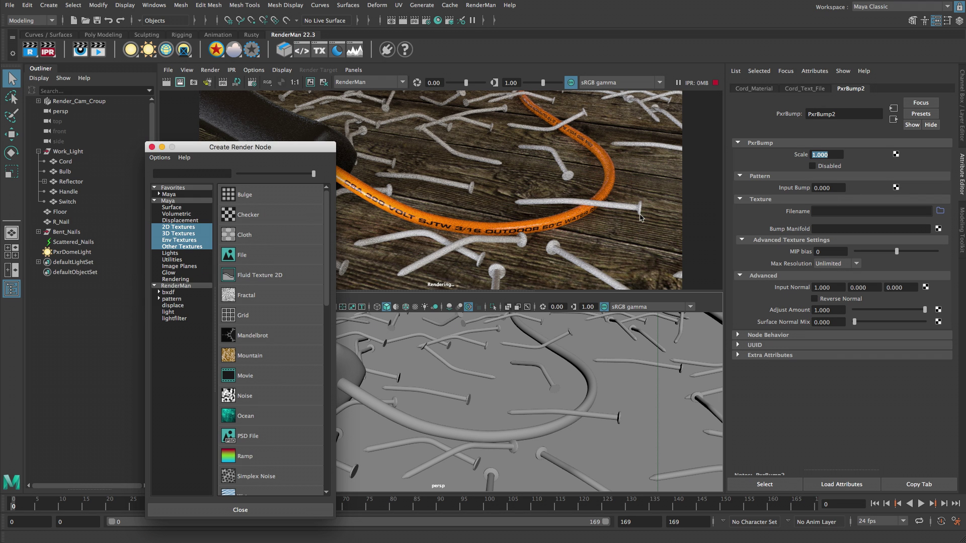
pyautogui.click(255, 253)
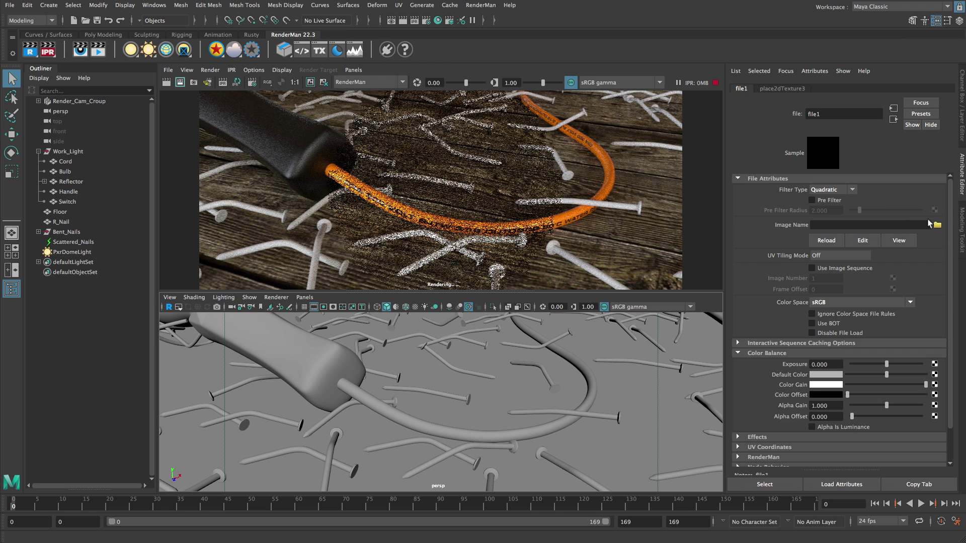
pyautogui.click(937, 226)
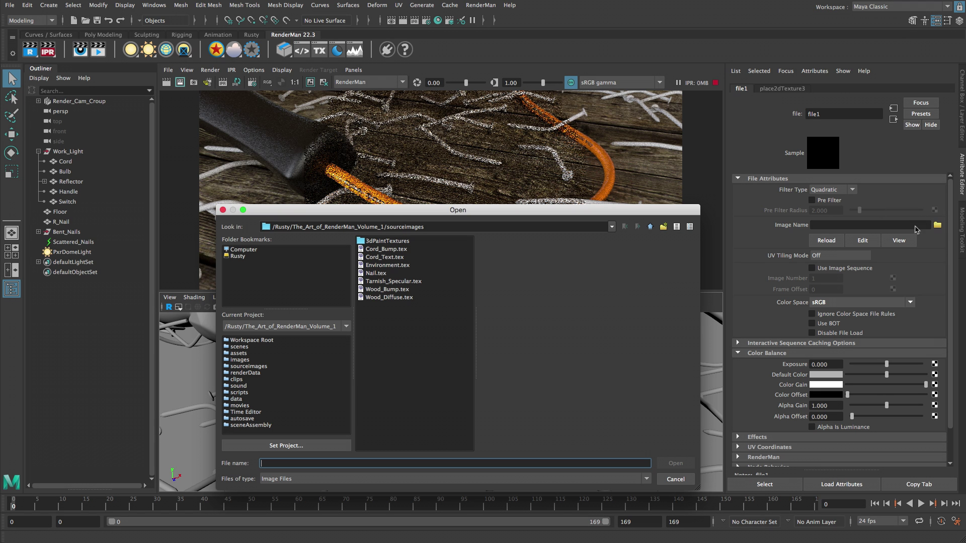
pyautogui.click(405, 250)
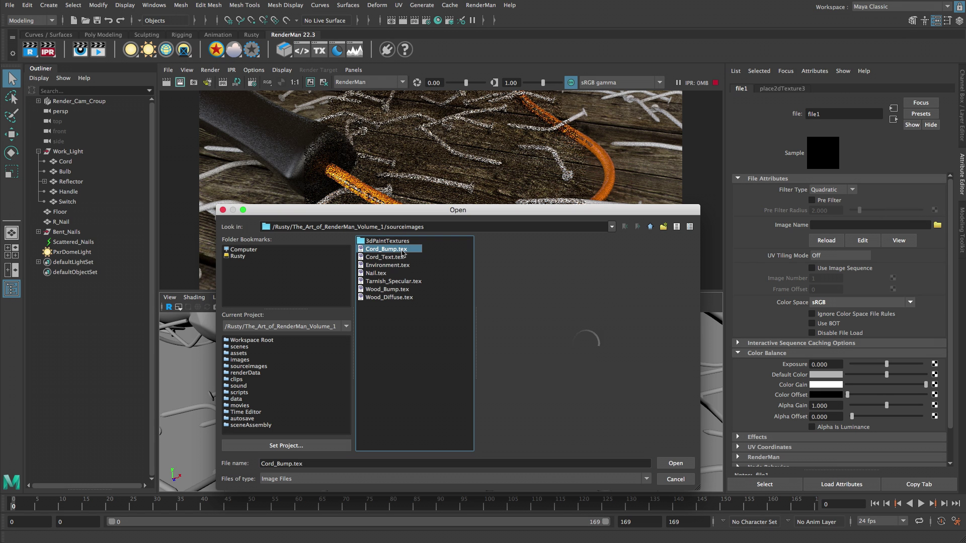
pyautogui.click(661, 461)
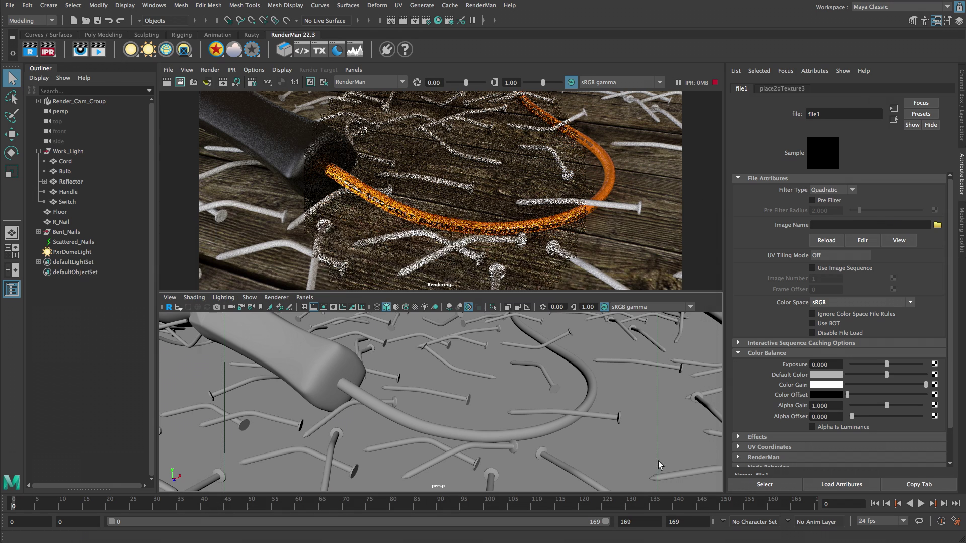
pyautogui.doubleClick(832, 113)
pyautogui.write('Cord_Bump_File')
pyautogui.press('Return')
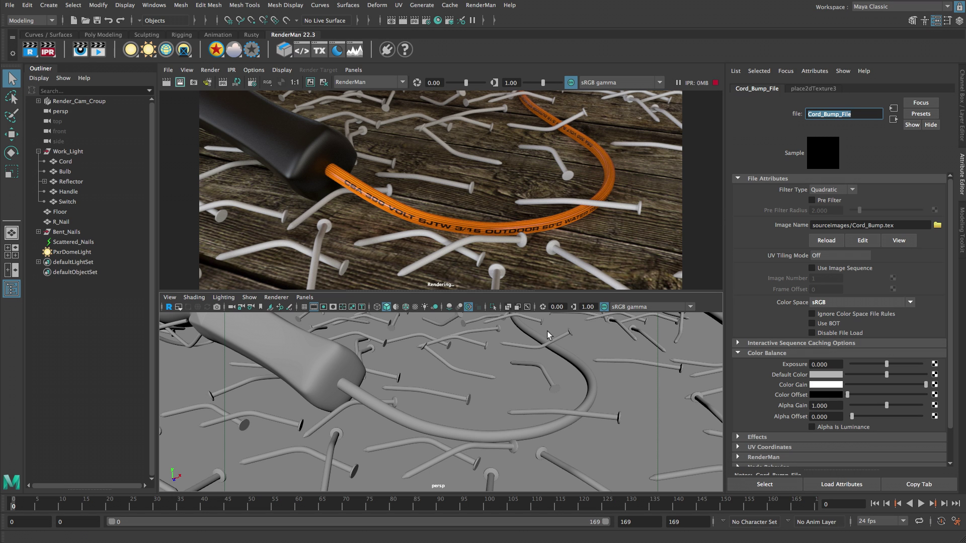
# Assign a new PxrSurface material to the Reflector and name it Metal_Material.
pyautogui.keyDown('alt'); pyautogui.moveTo(555, 396); pyautogui.dragTo(420, 384); pyautogui.keyUp('alt')
pyautogui.keyDown('alt'); pyautogui.moveTo(484, 405); pyautogui.dragTo(509, 406, button='middle'); pyautogui.keyUp('alt')
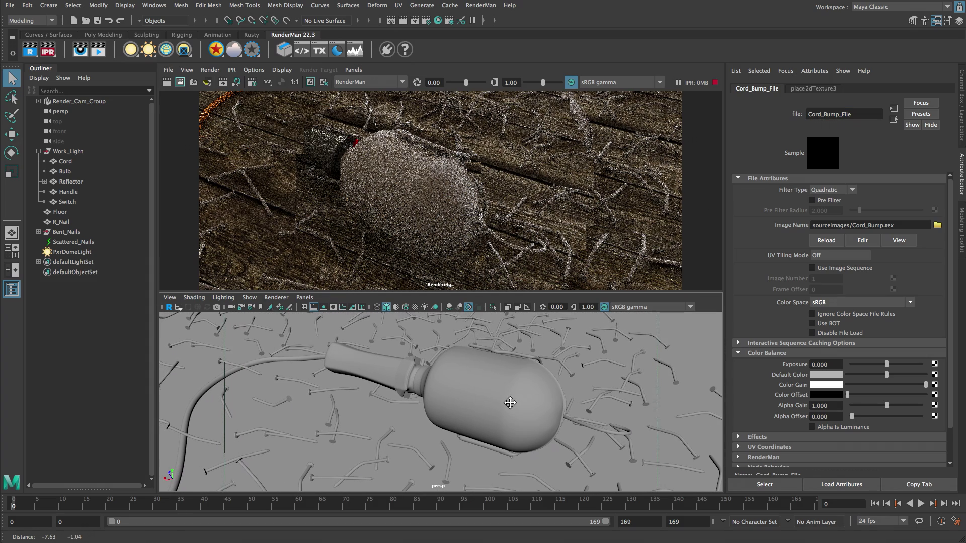
pyautogui.keyDown('alt'); pyautogui.moveTo(508, 410); pyautogui.dragTo(512, 410); pyautogui.keyUp('alt')
pyautogui.keyDown('alt'); pyautogui.moveTo(513, 409); pyautogui.dragTo(513, 409, button='right'); pyautogui.keyUp('alt')
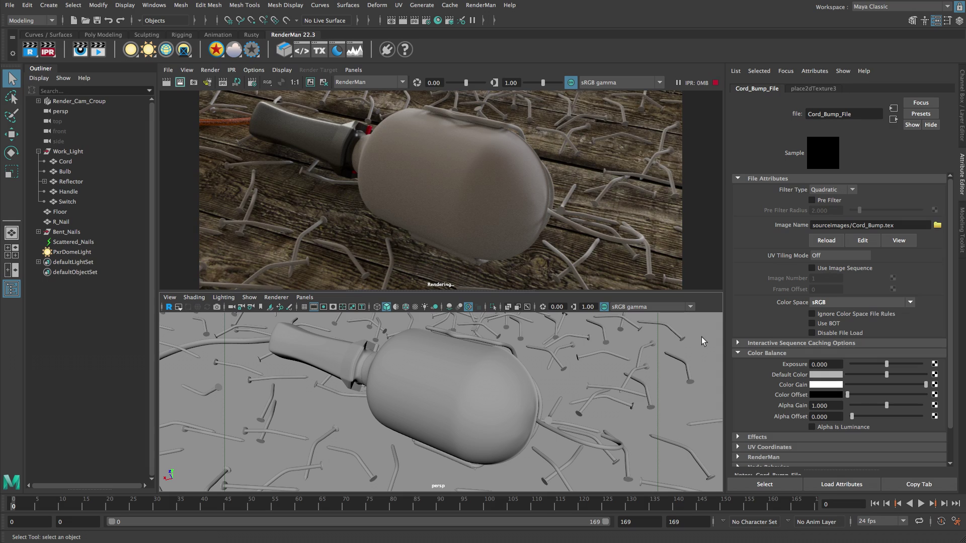
pyautogui.click(70, 182)
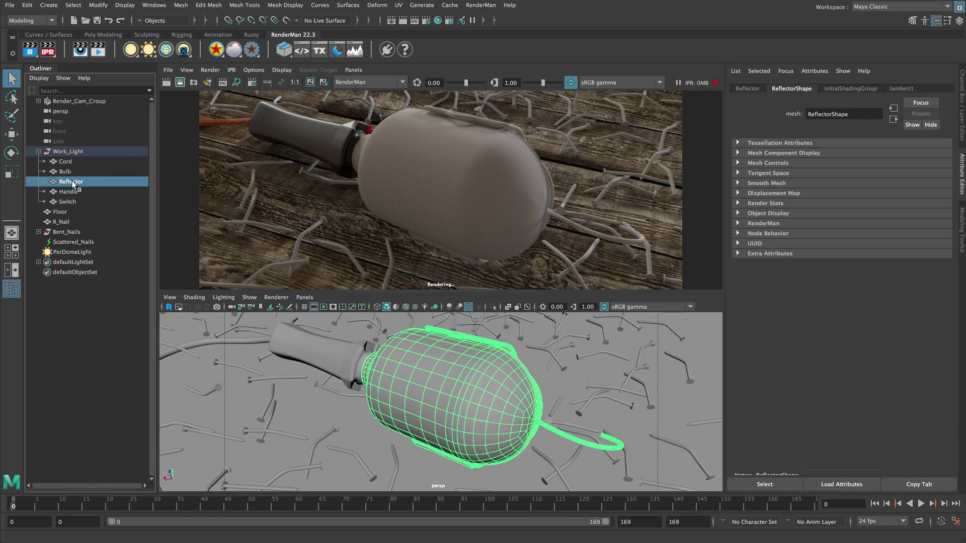
pyautogui.click(219, 49)
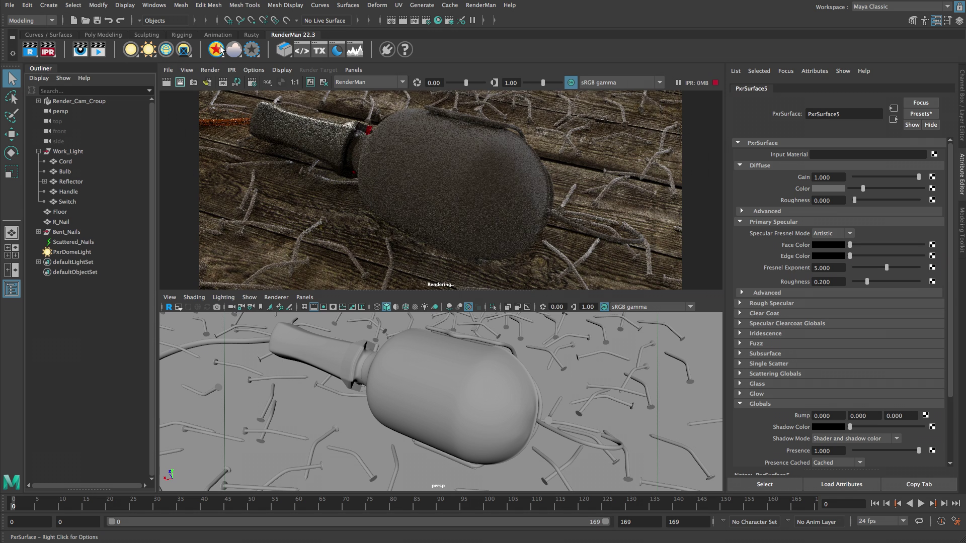
pyautogui.doubleClick(811, 114)
pyautogui.write('Metal_Material')
pyautogui.press('Return')
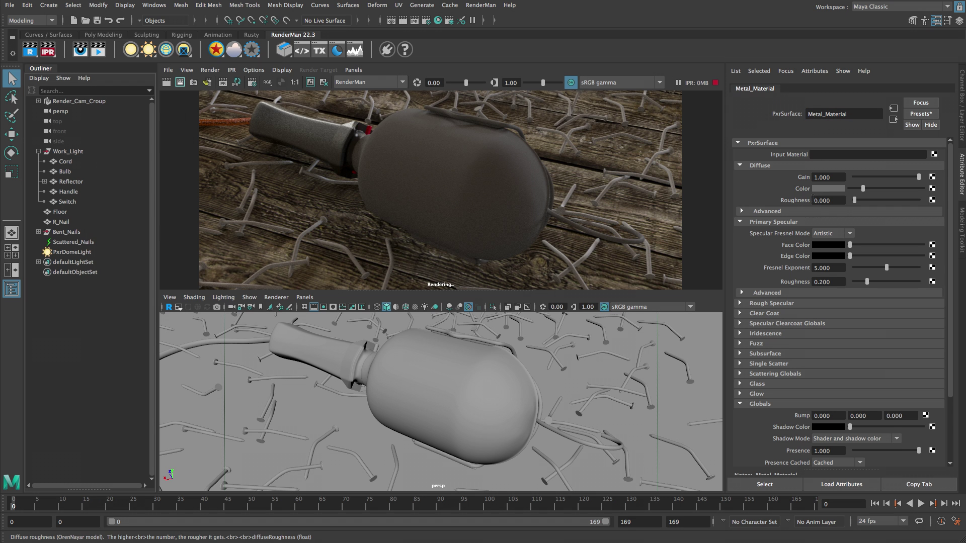
# Darken Metal_Material's diffuse color to near black and set its primary specular to Physical Fresnel mode with a white edge color.
pyautogui.moveTo(863, 189); pyautogui.dragTo(851, 189)
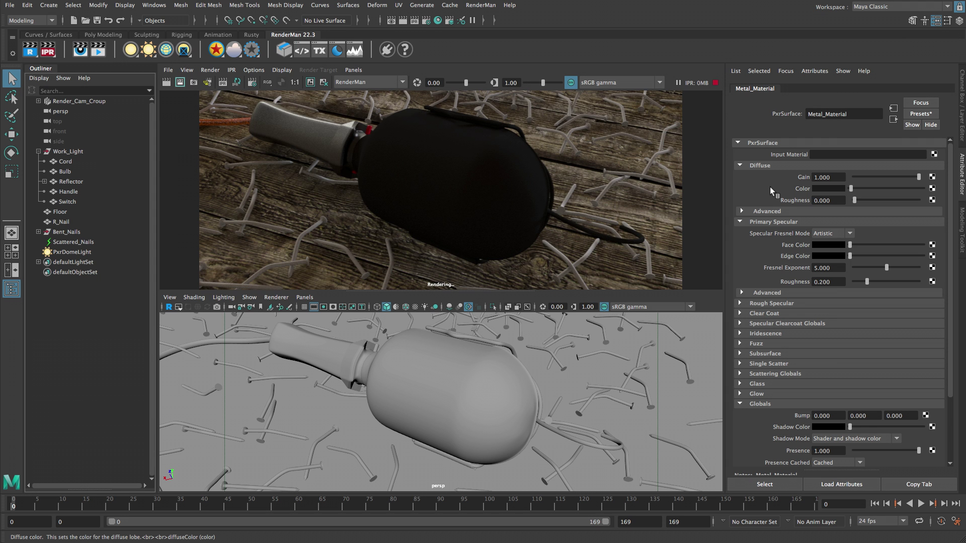
pyautogui.click(840, 233)
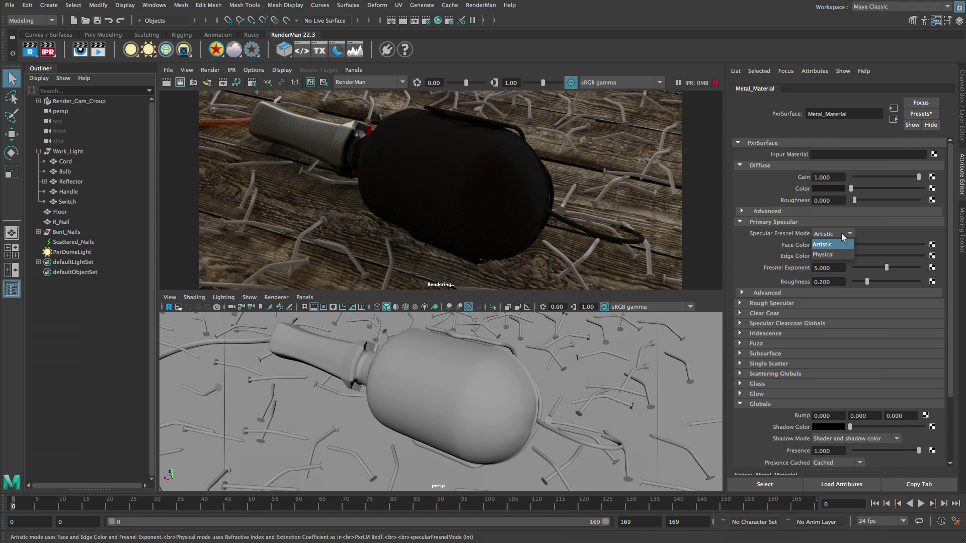
pyautogui.click(847, 254)
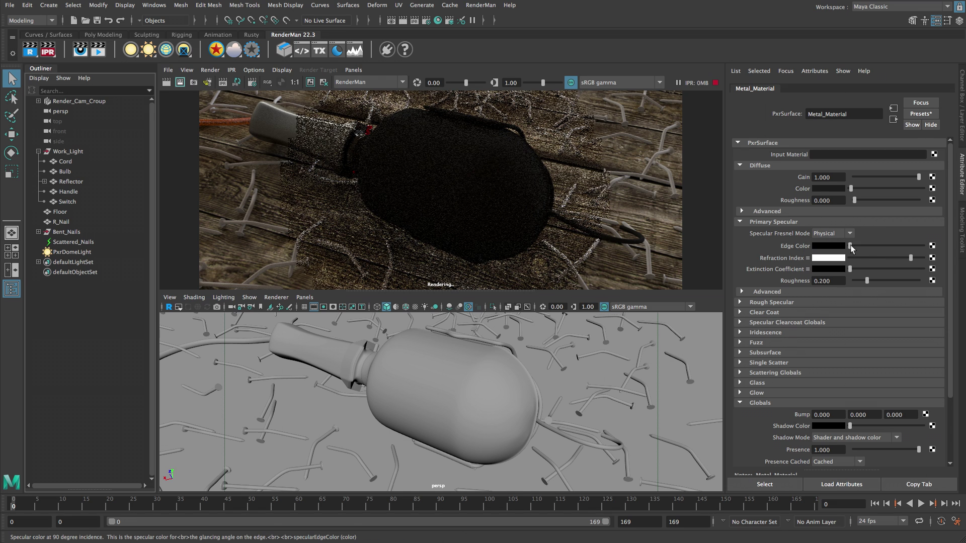
pyautogui.moveTo(850, 246); pyautogui.dragTo(923, 245)
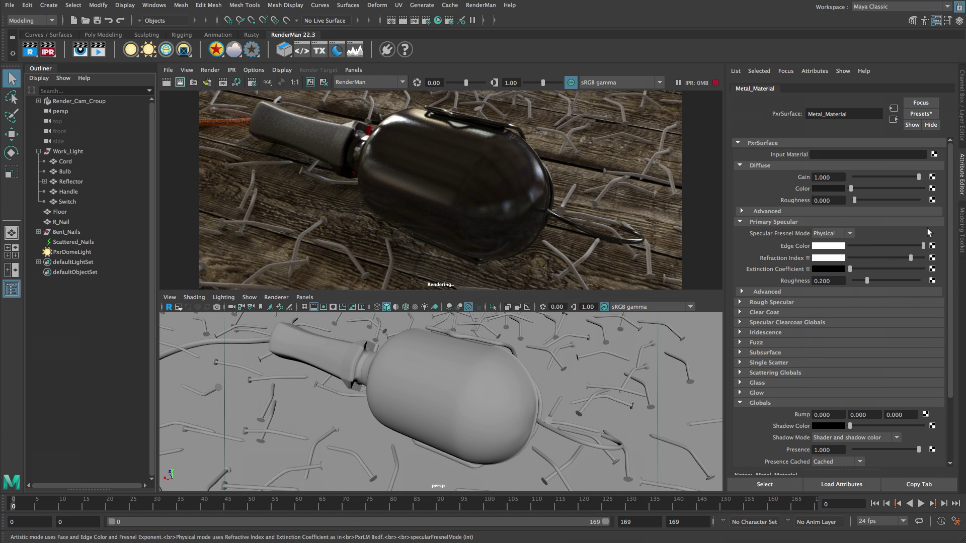
# Set Metal_Material's Extinction Coefficient color to hue 0, saturation 0 and value 2.
pyautogui.click(828, 269)
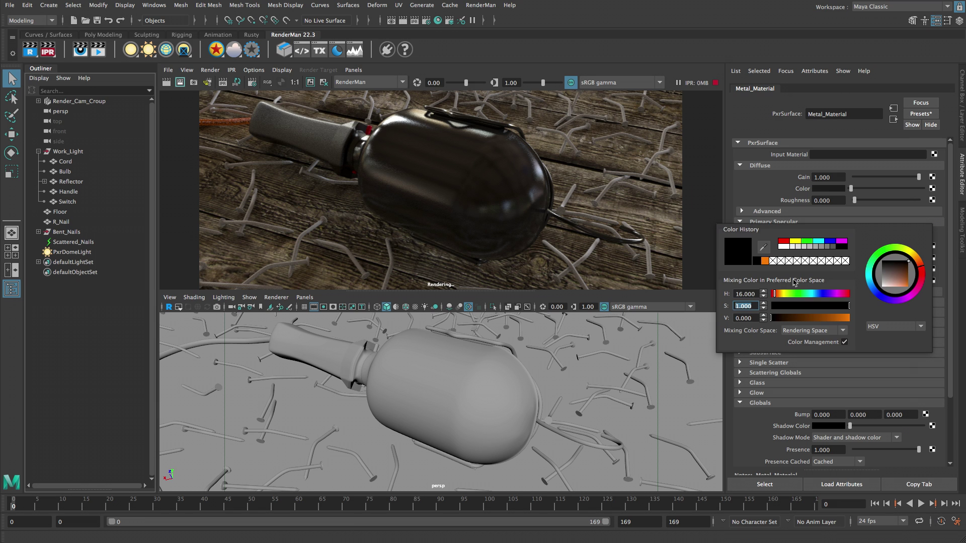
pyautogui.click(754, 295)
pyautogui.tripleClick(756, 296)
pyautogui.write('0')
pyautogui.press('Tab')
pyautogui.write('0')
pyautogui.press('Tab')
pyautogui.write('2')
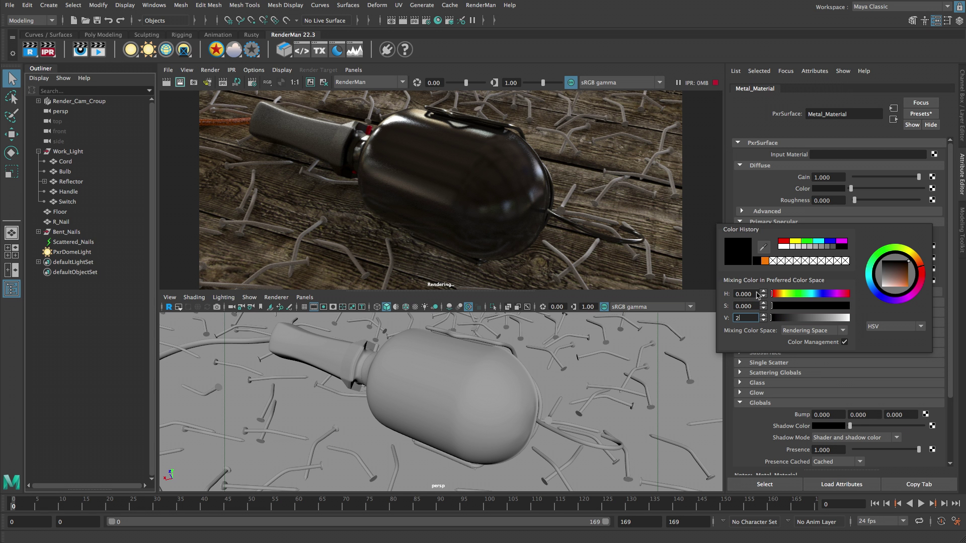
pyautogui.press('Return')
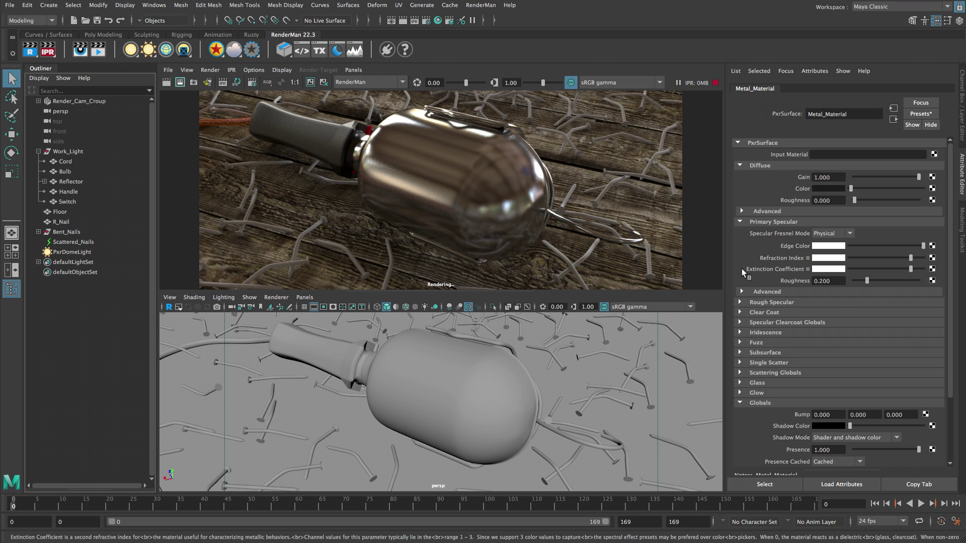
# Connect a File texture using Tarnish_Specular.tex to Metal_Material's primary specular Edge Color and name it Tarnish_File.
pyautogui.click(933, 246)
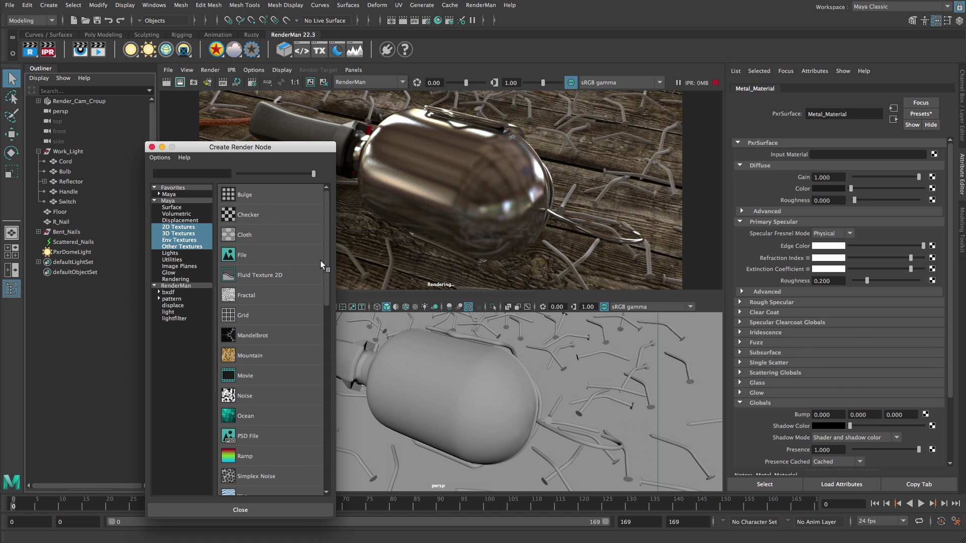
pyautogui.click(277, 259)
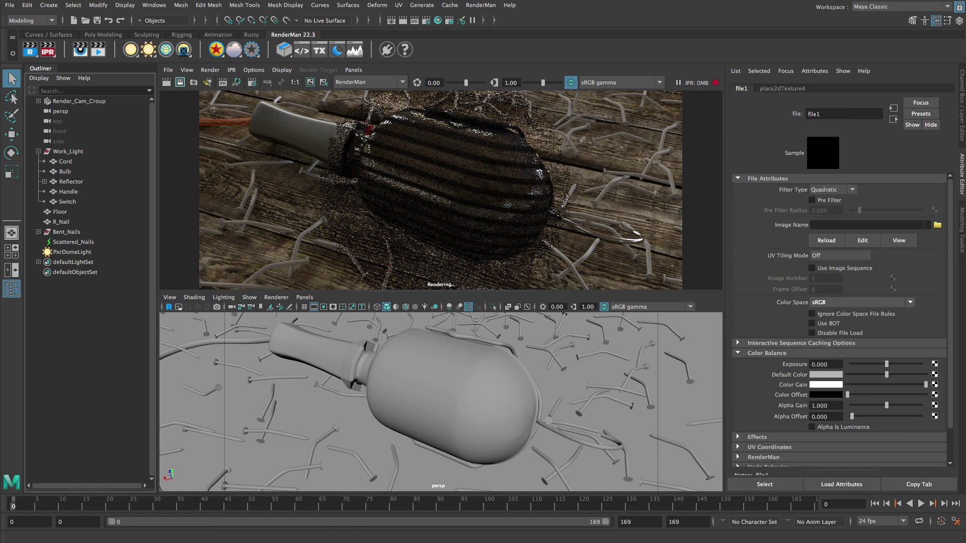
pyautogui.click(937, 226)
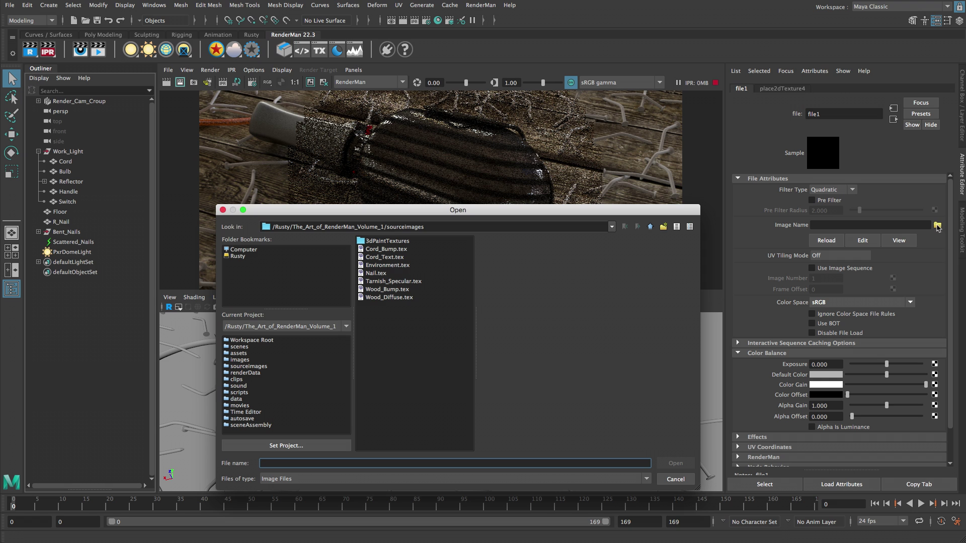
pyautogui.click(409, 282)
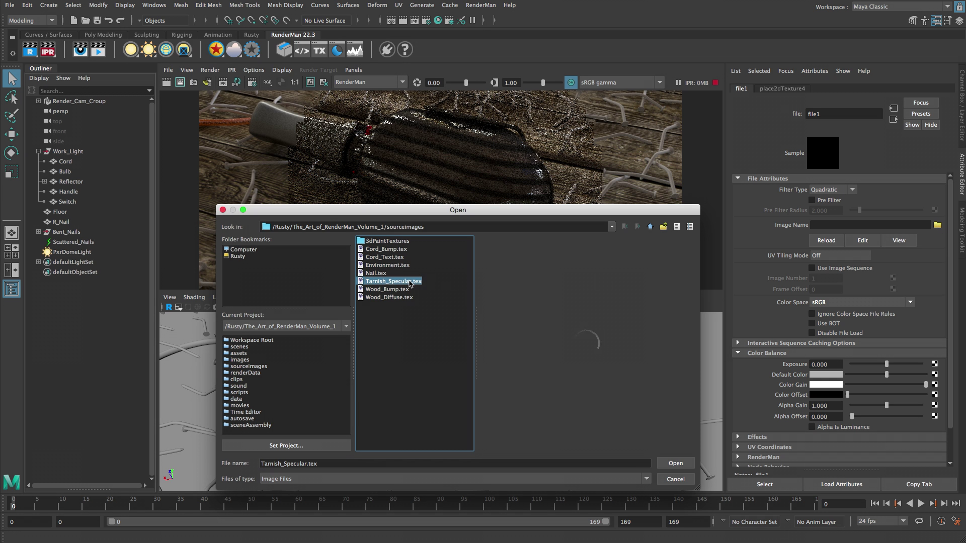
pyautogui.click(676, 463)
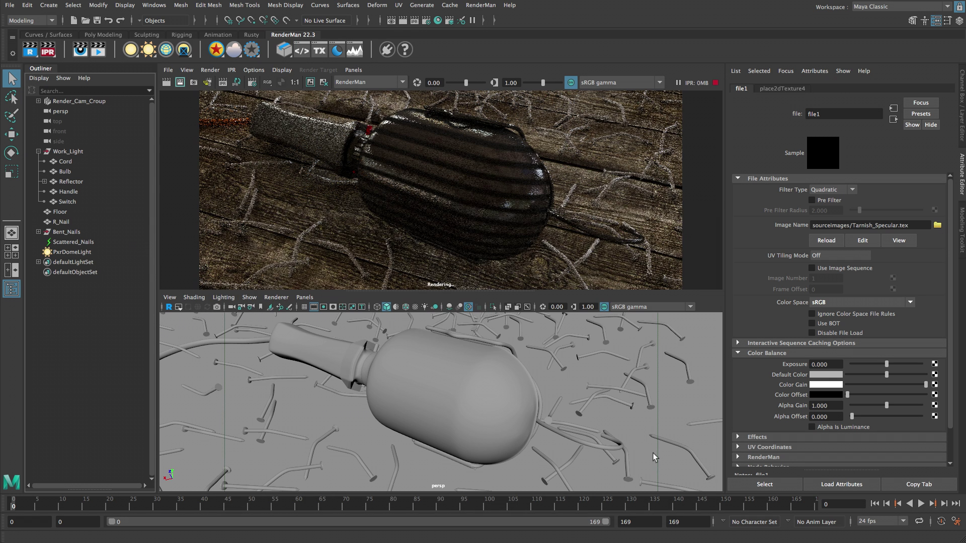
pyautogui.click(53, 48)
pyautogui.click(54, 50)
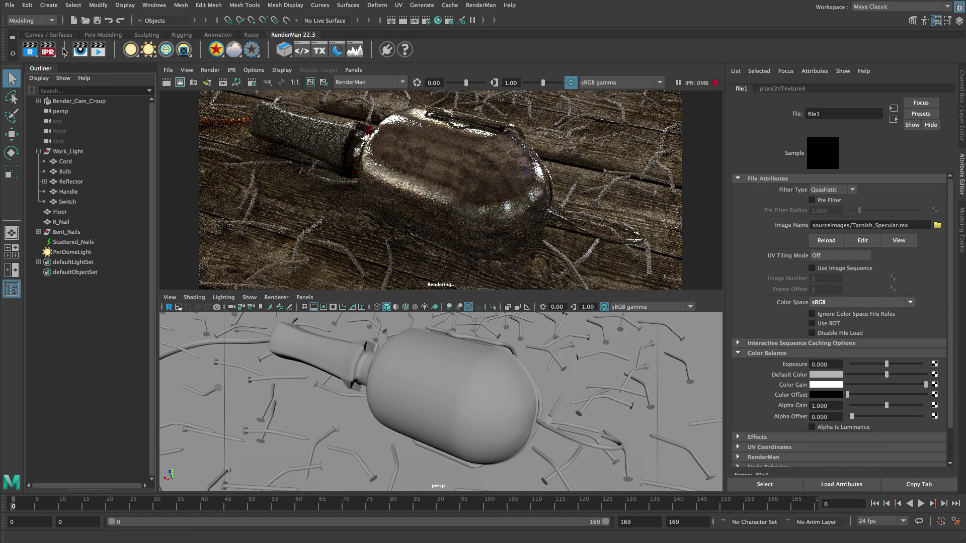
pyautogui.doubleClick(843, 113)
pyautogui.write('Tarnish_F')
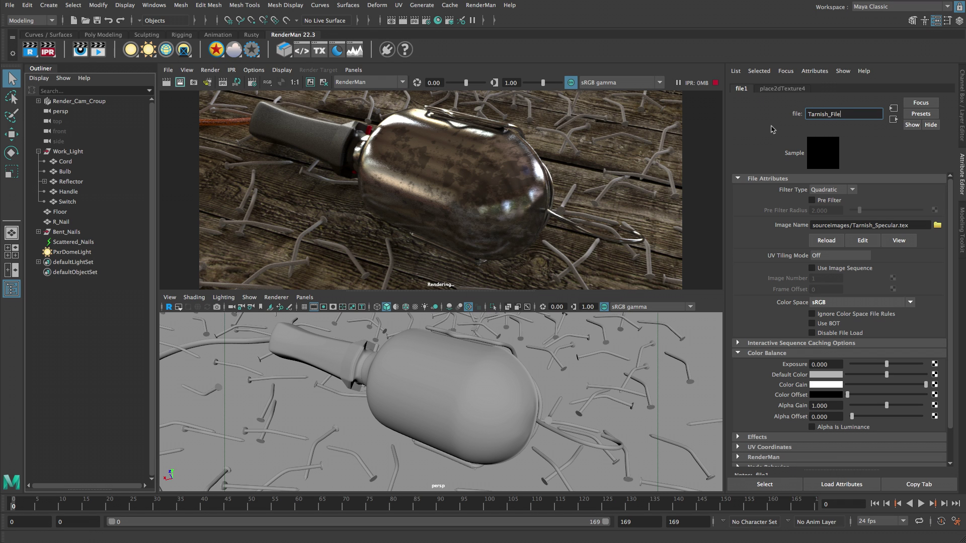
pyautogui.press('Return')
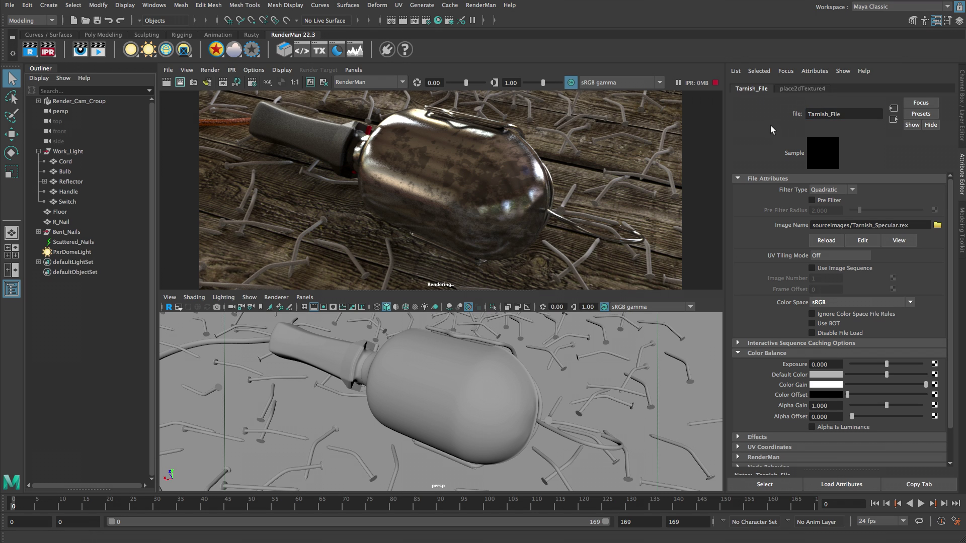
# Return to Metal_Material and set its primary specular roughness to 0.35.
pyautogui.click(893, 120)
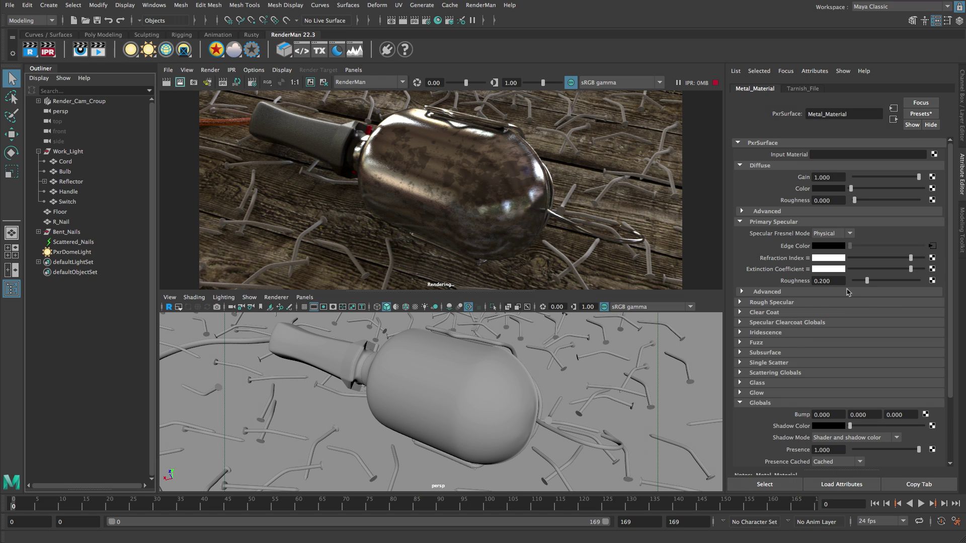
pyautogui.click(823, 282)
pyautogui.write('0.35')
pyautogui.press('Return')
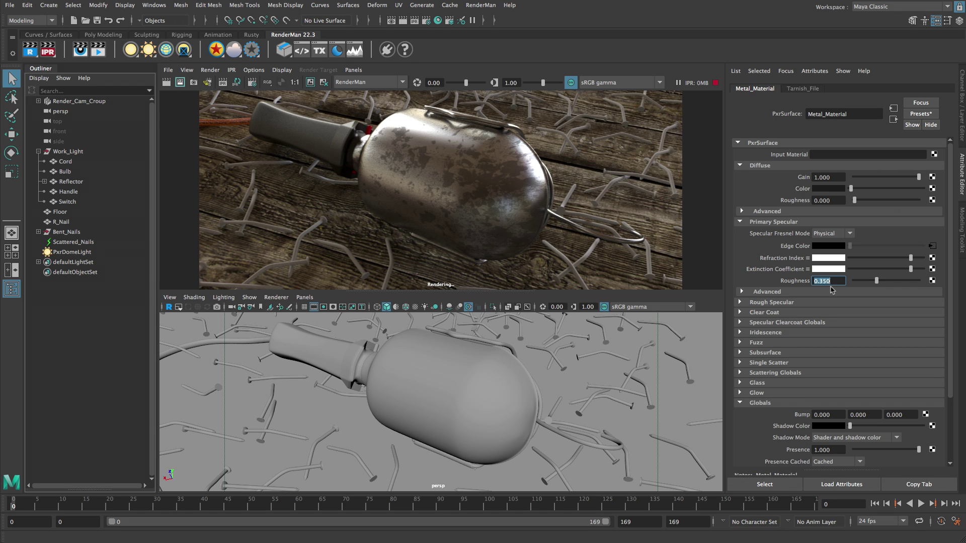
# Go to frame 169 and assign a new PxrSurface material named Nail_Material to the Bent_Nails group.
pyautogui.keyDown('alt'); pyautogui.moveTo(553, 409); pyautogui.dragTo(516, 424); pyautogui.keyUp('alt')
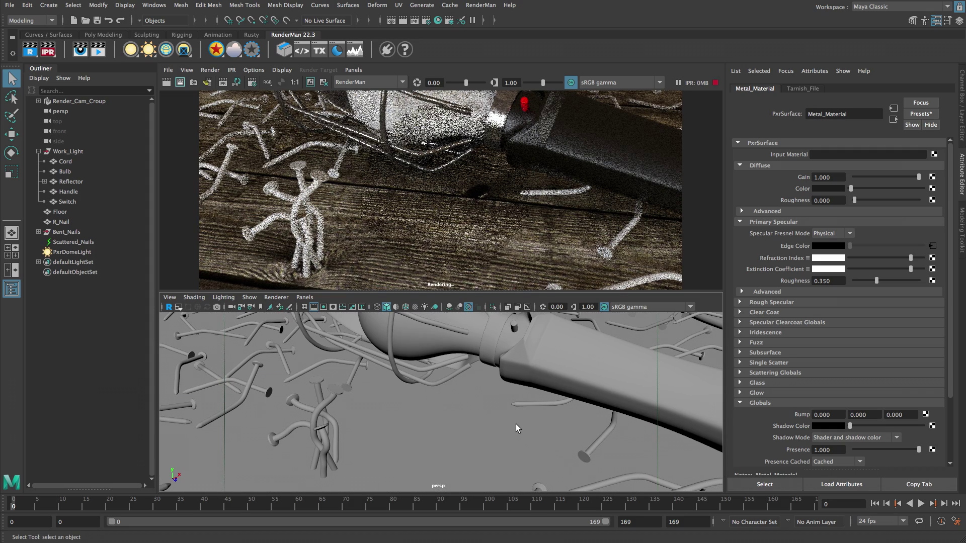
pyautogui.click(815, 503)
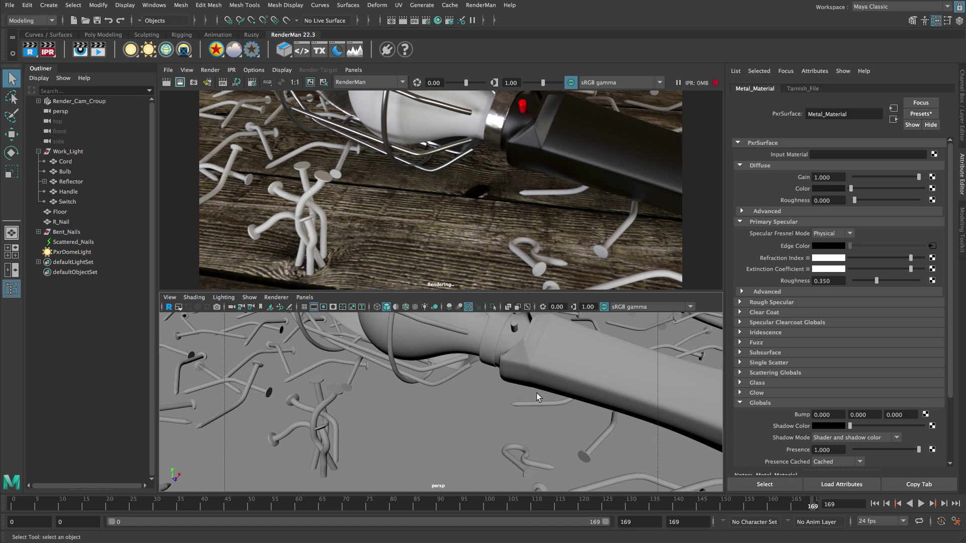
pyautogui.click(85, 231)
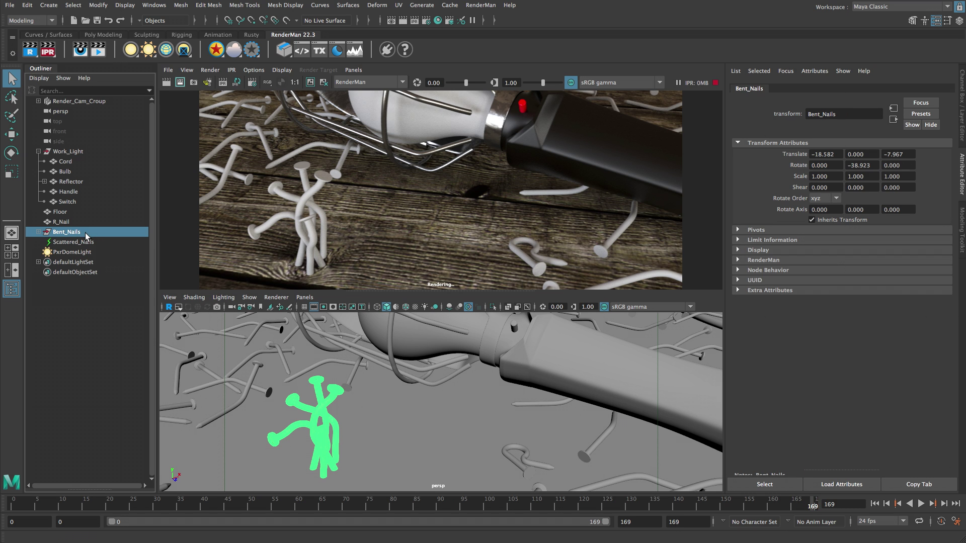
pyautogui.click(247, 164)
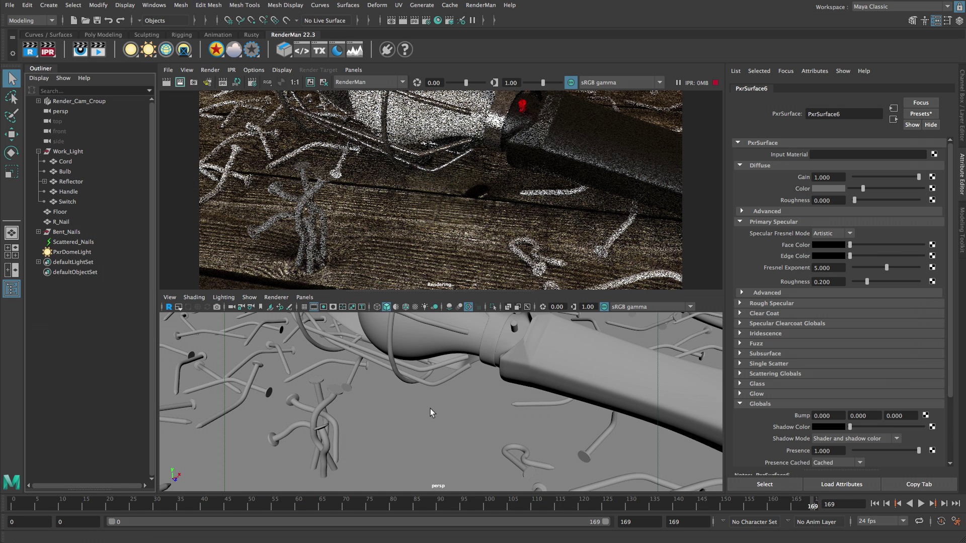
pyautogui.doubleClick(854, 111)
pyautogui.write('Nail_Material')
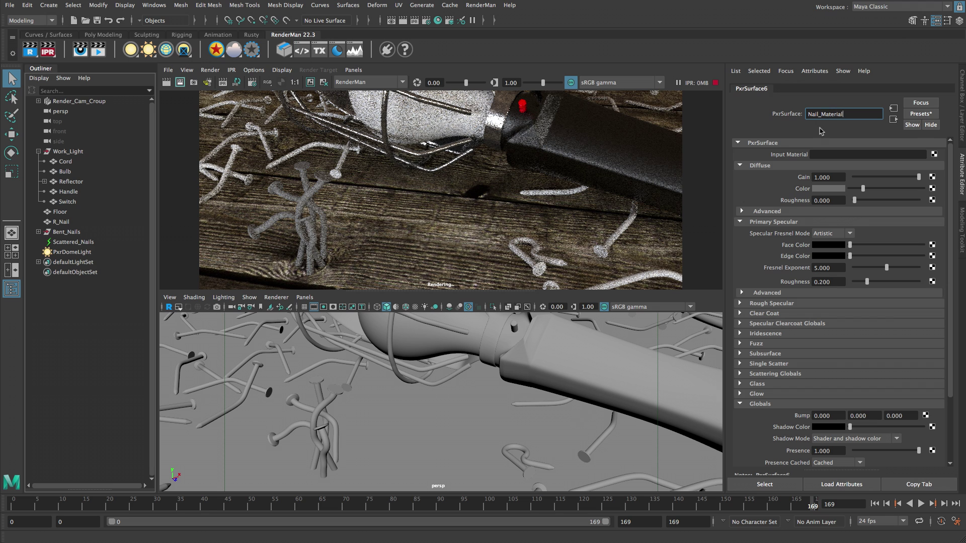
pyautogui.press('Return')
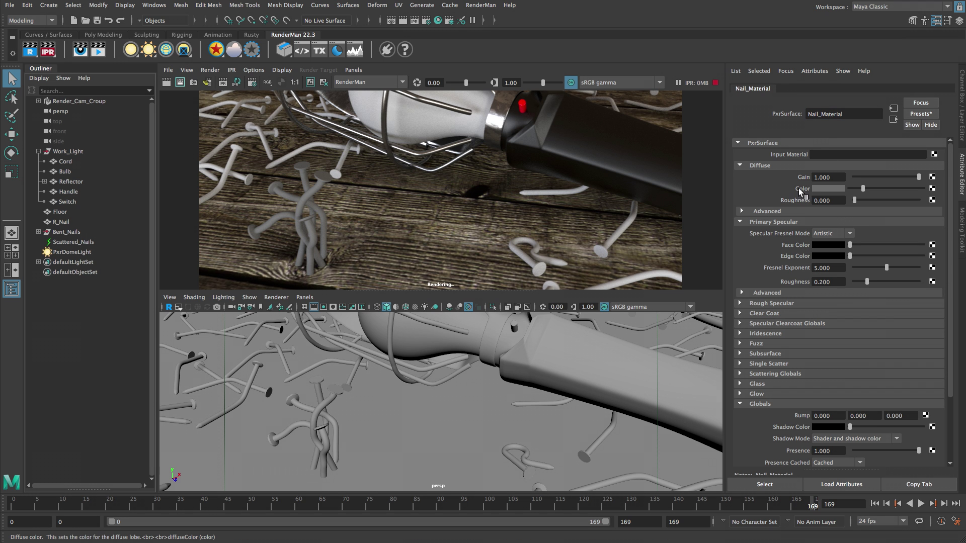
# Connect a File texture using Nail.tex to Nail_Material's diffuse color, name it Nail_File and return to the material's attributes.
pyautogui.click(932, 190)
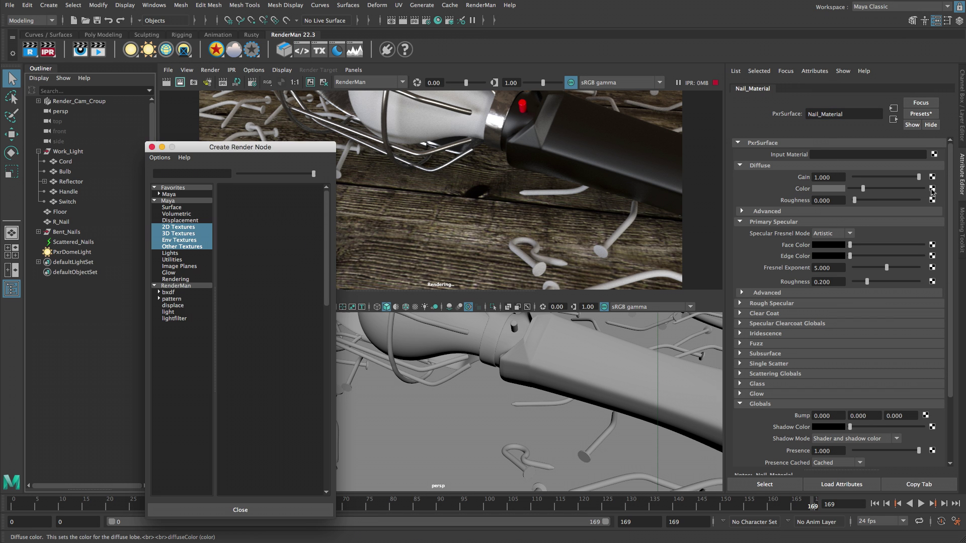
pyautogui.click(251, 255)
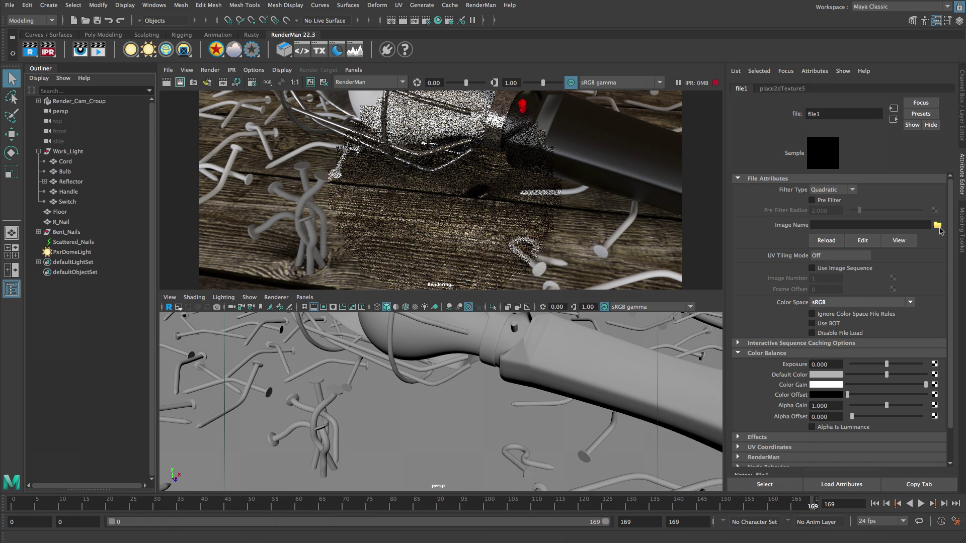
pyautogui.click(937, 226)
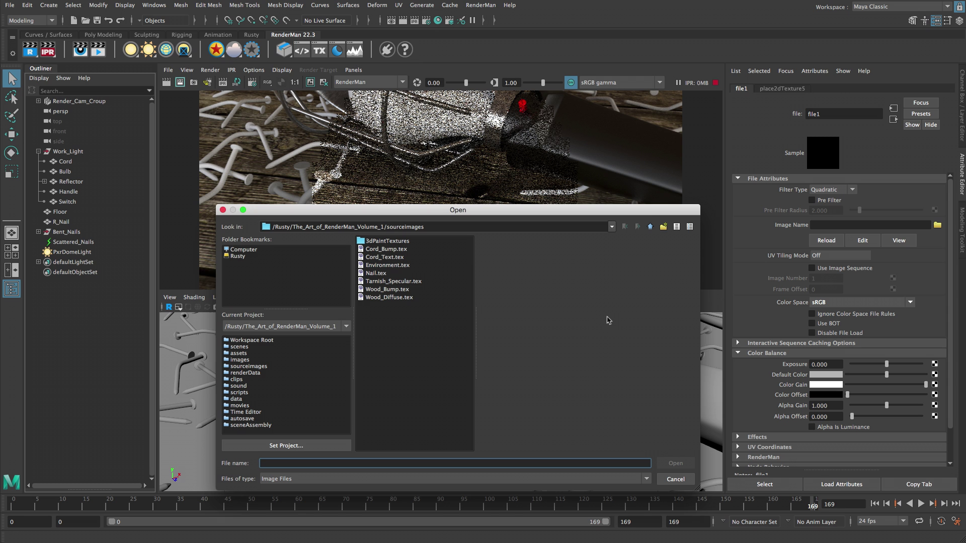
pyautogui.click(390, 274)
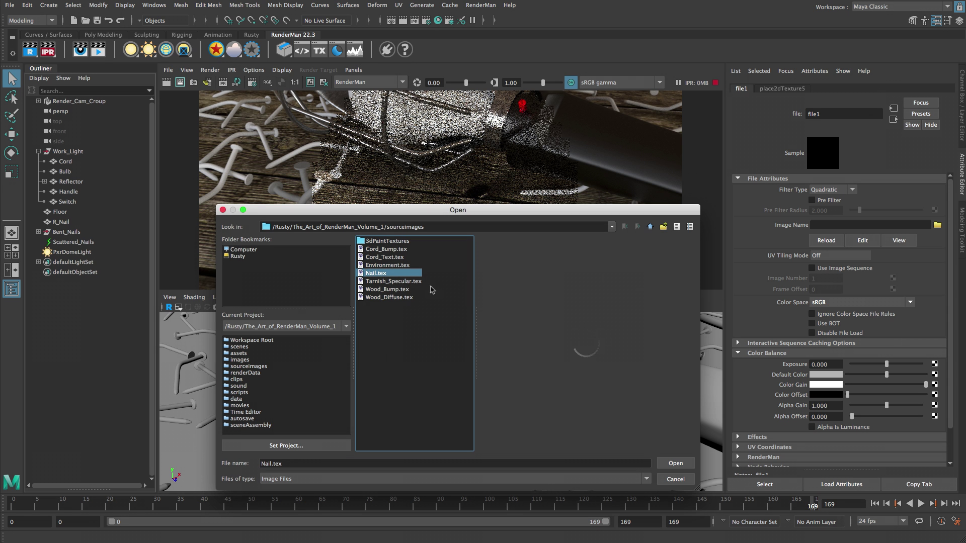
pyautogui.click(663, 466)
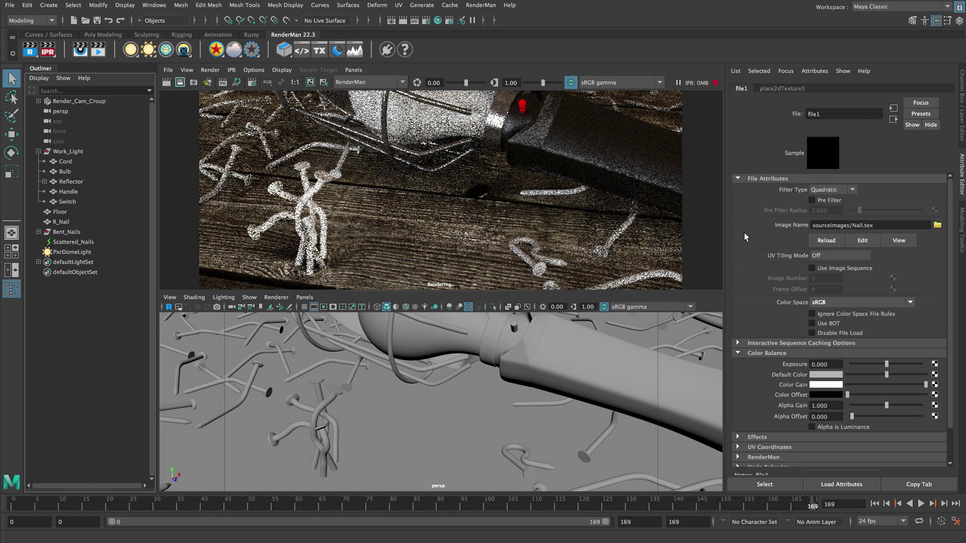
pyautogui.doubleClick(819, 114)
pyautogui.write('Nail_File')
pyautogui.press('Return')
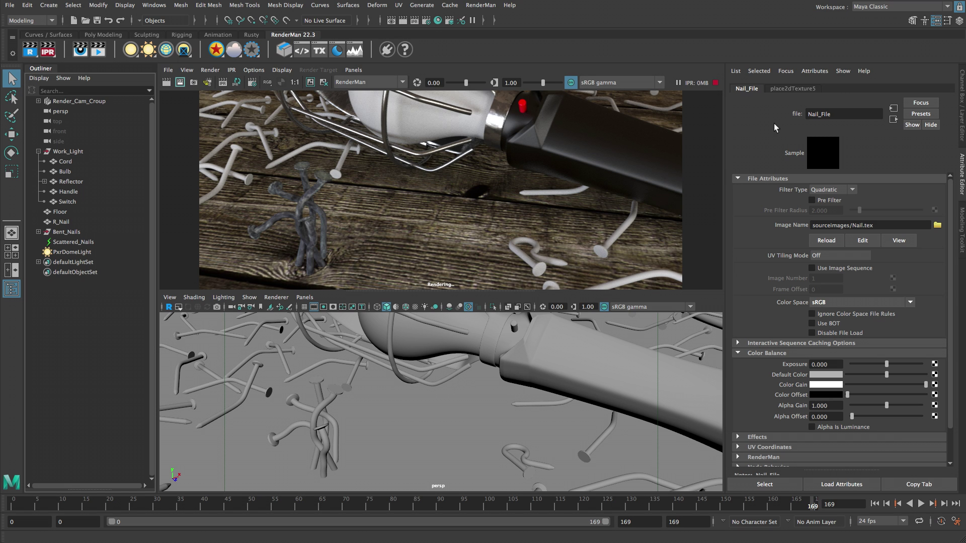
pyautogui.click(893, 119)
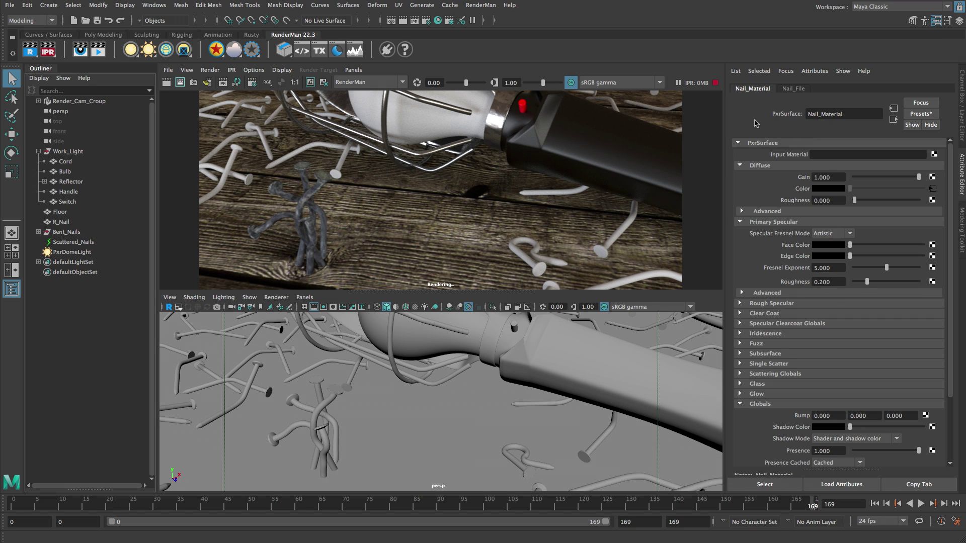
# Set Nail_Material's primary specular to Physical Fresnel mode with a white Edge Color and an Extinction Coefficient value of 2.
pyautogui.click(832, 233)
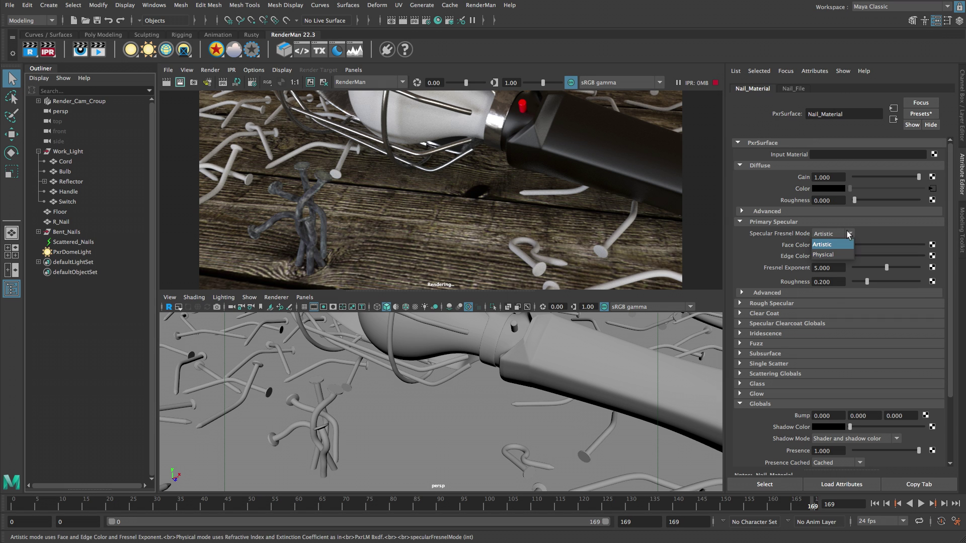
pyautogui.click(833, 255)
pyautogui.click(922, 246)
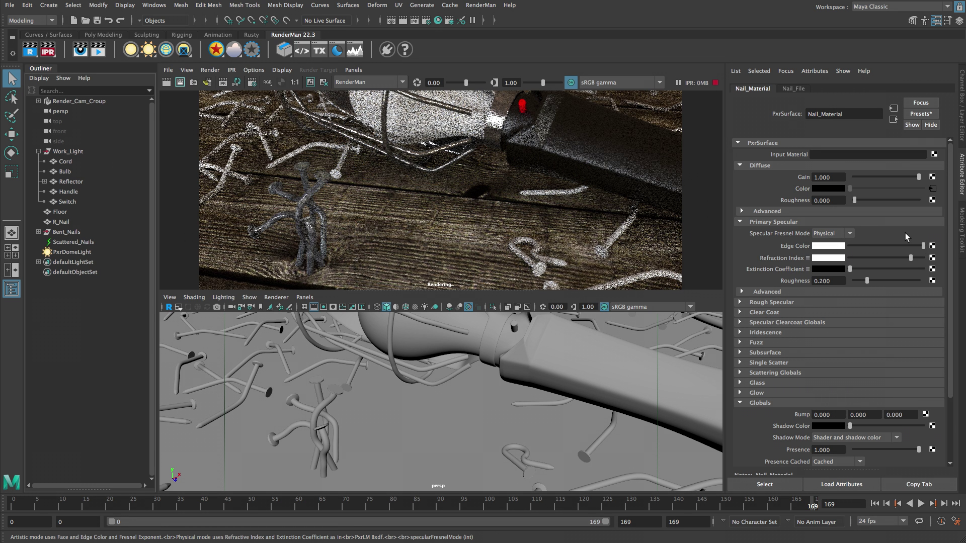
pyautogui.click(829, 269)
pyautogui.write('2')
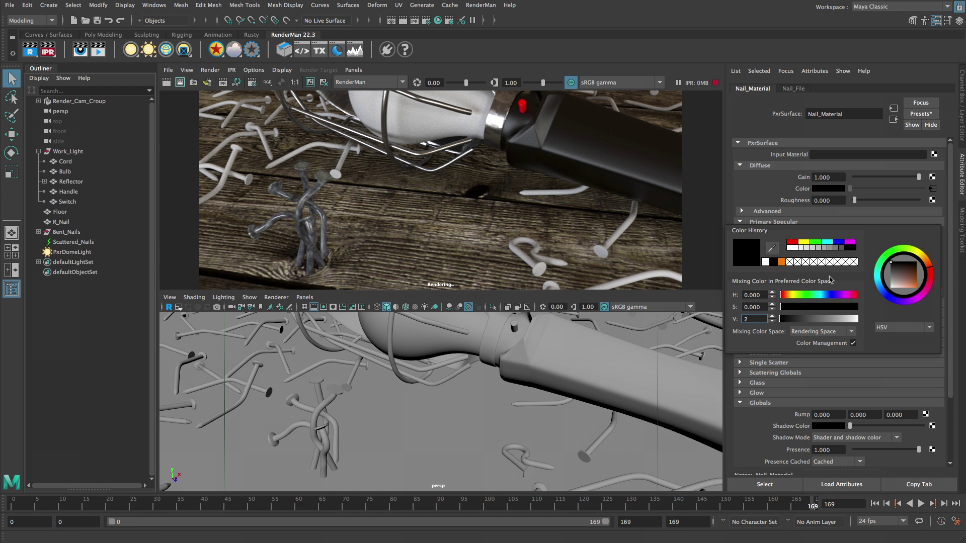
pyautogui.press('Return')
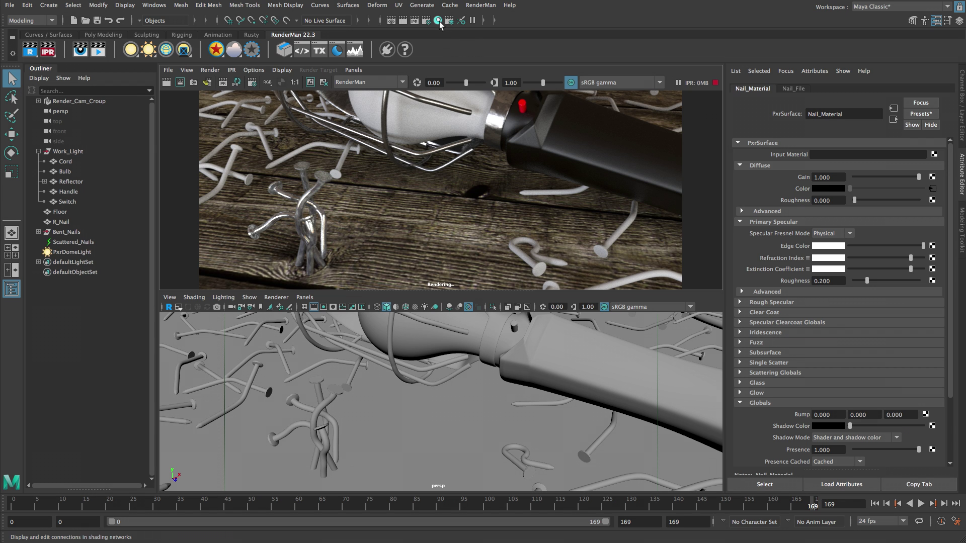
# Graph Nail_Material in the Hypershade and connect the Nail.tex node's Out Color to its Specular Edge Color.
pyautogui.click(474, 35)
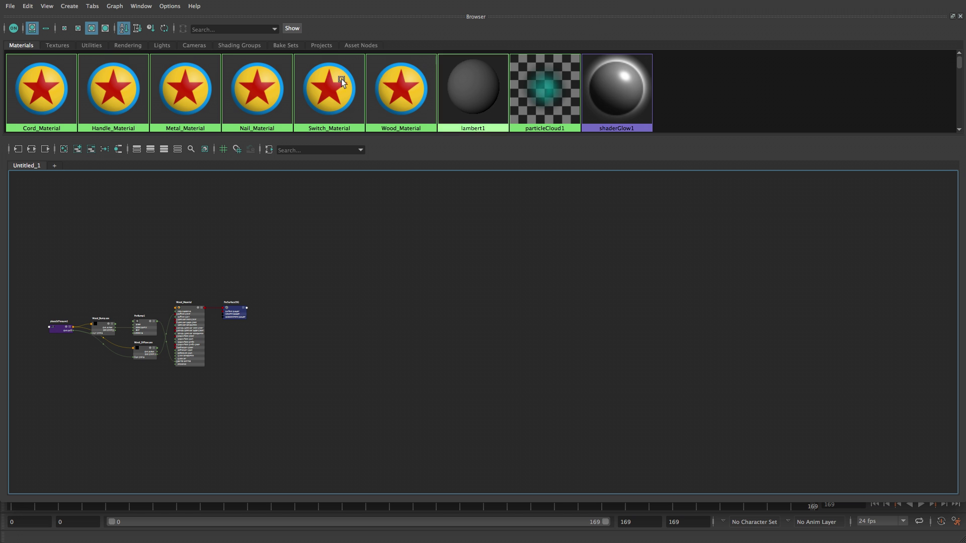
pyautogui.click(270, 83)
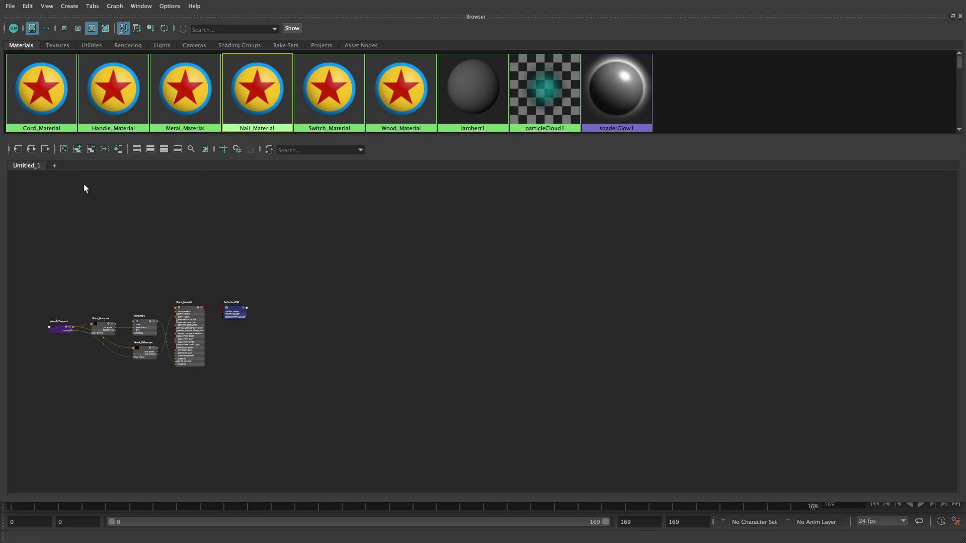
pyautogui.click(32, 150)
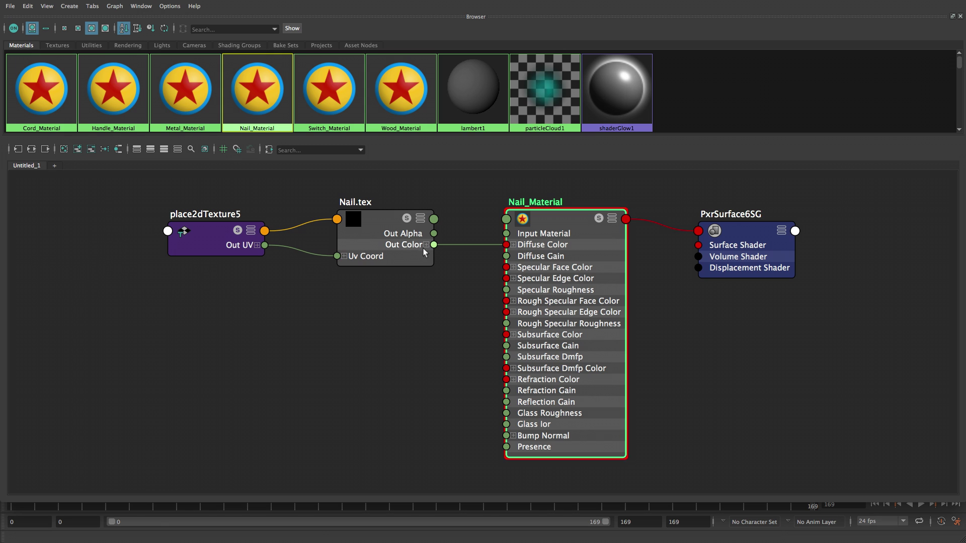
pyautogui.click(435, 244)
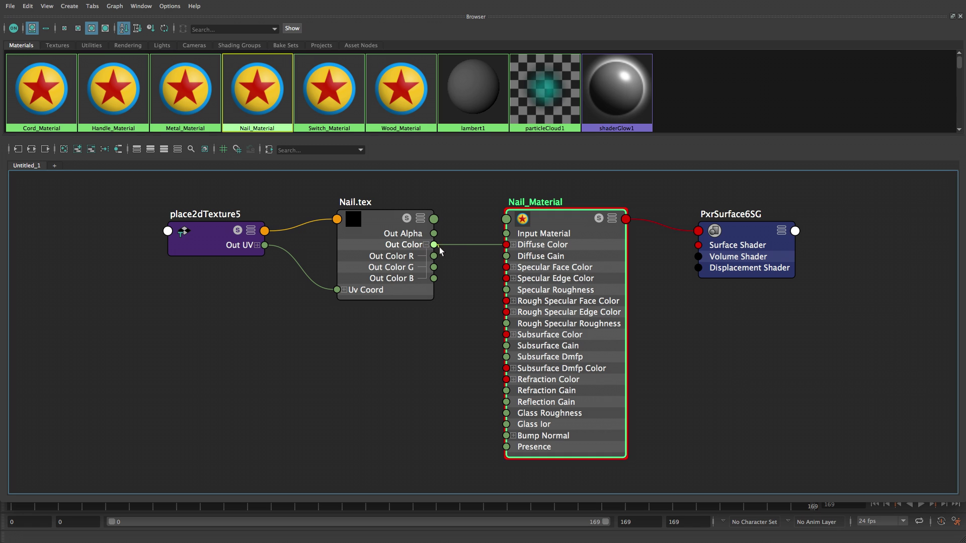
pyautogui.click(506, 278)
# Rename Nail_Material's shading group node as Nail_SG.
pyautogui.click(718, 217)
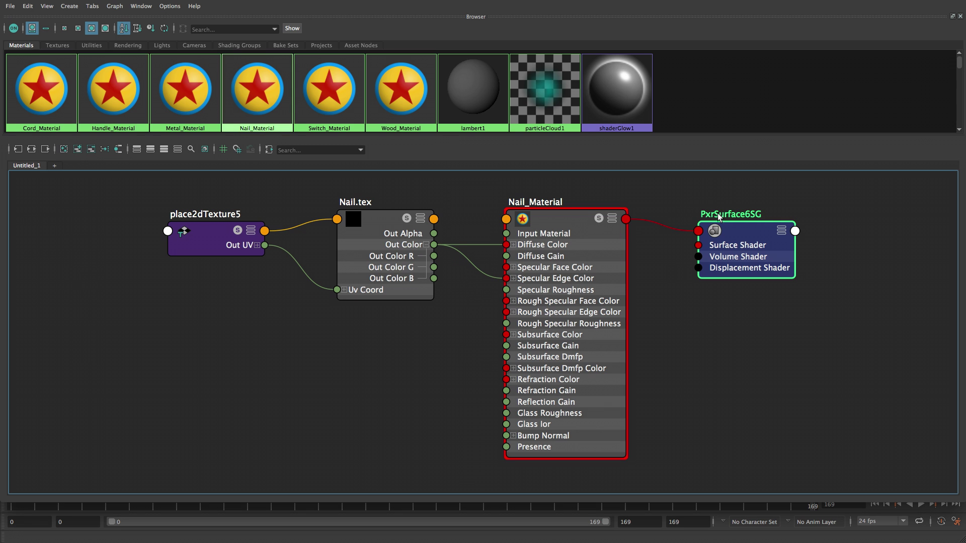
pyautogui.doubleClick(718, 217)
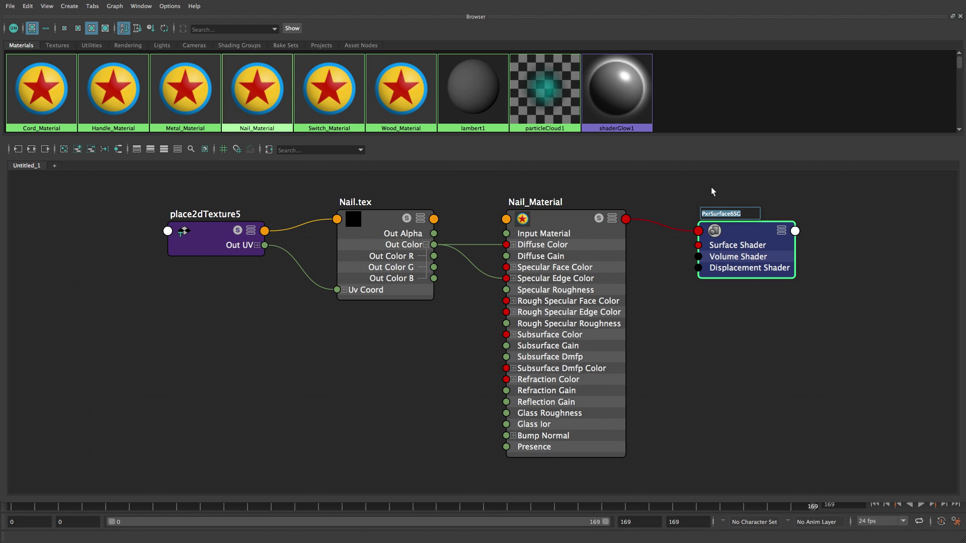
pyautogui.write('Nail_')
pyautogui.press('Return')
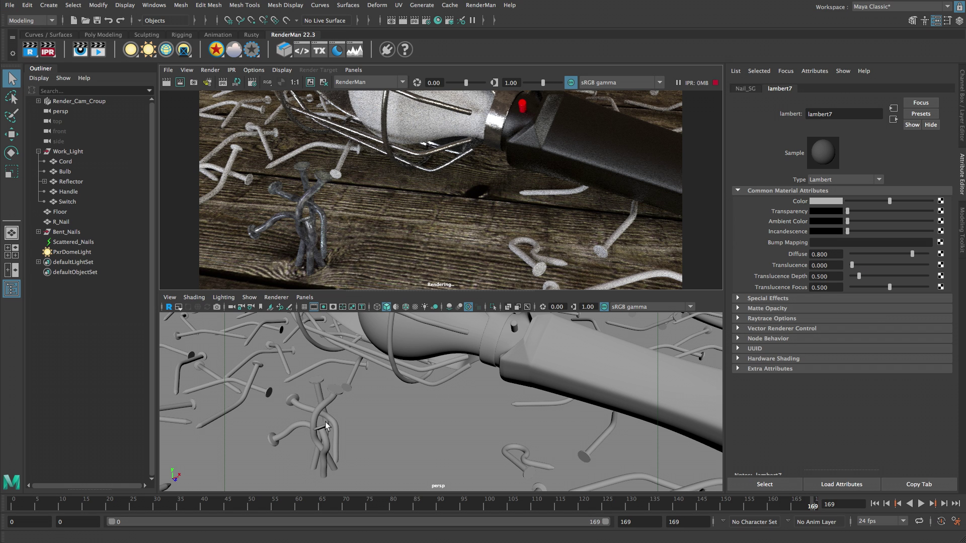
# Return to Nail_Material through one of the bent nails and set its primary specular roughness to 0.3.
pyautogui.click(315, 410)
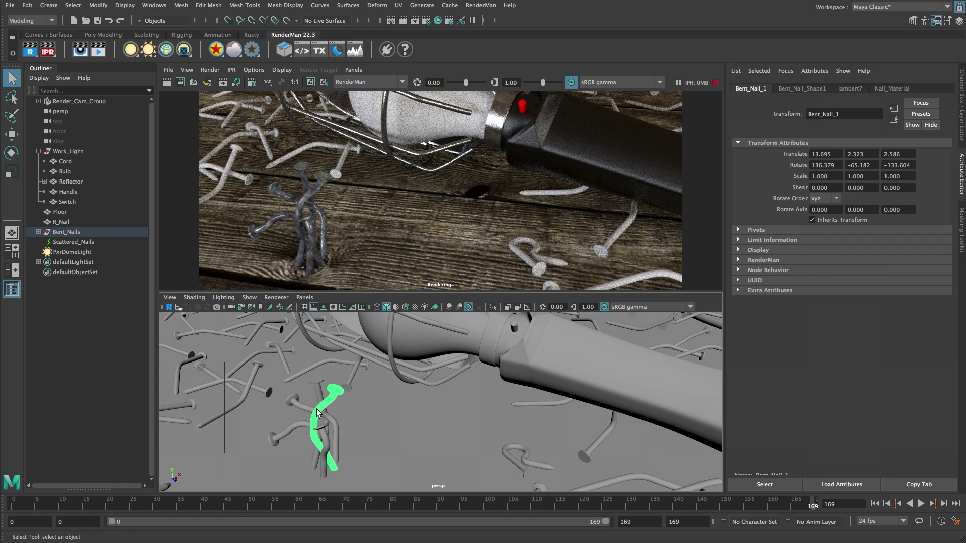
pyautogui.click(891, 89)
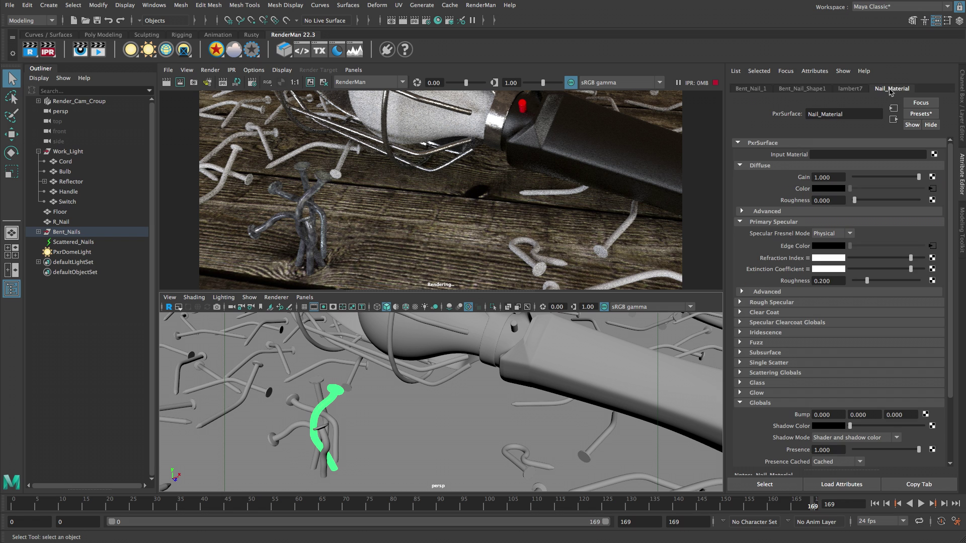
pyautogui.click(822, 282)
pyautogui.write('0.3')
pyautogui.press('Return')
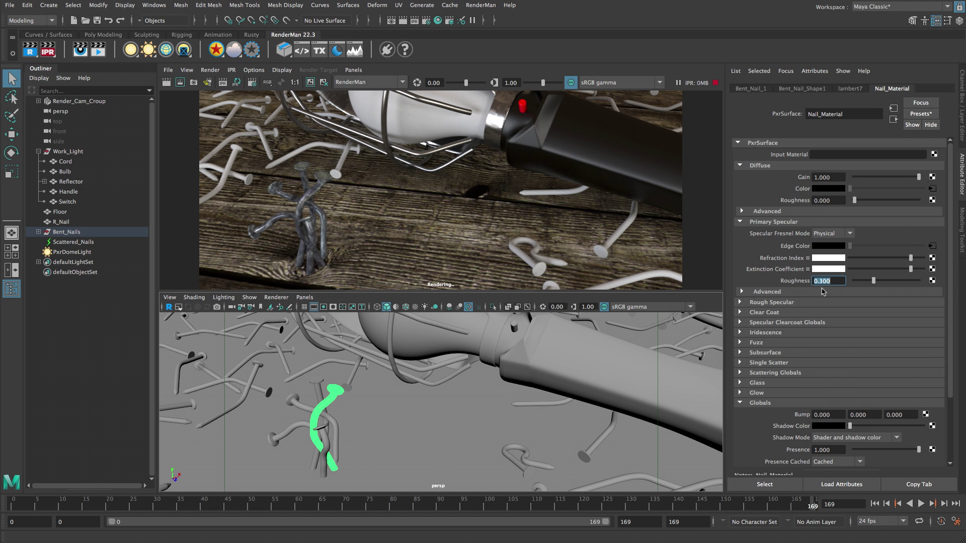
# Assign the existing Nail_Material to the R_Nail object.
pyautogui.click(97, 222)
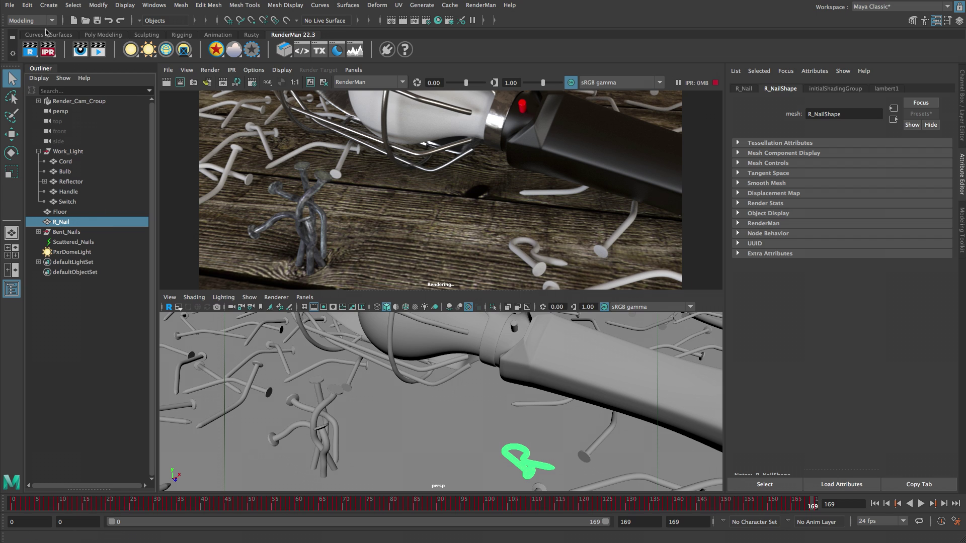
pyautogui.click(30, 20)
pyautogui.click(36, 73)
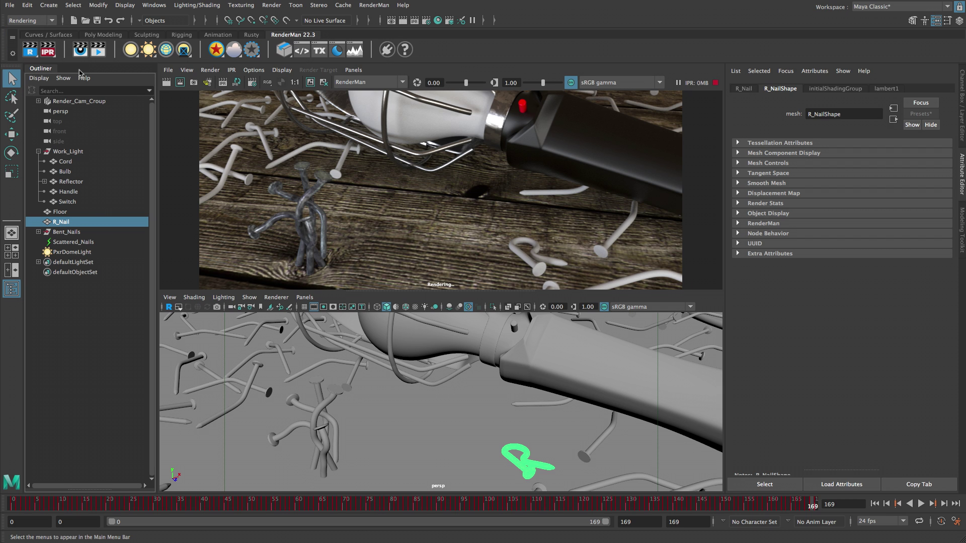
pyautogui.click(197, 5)
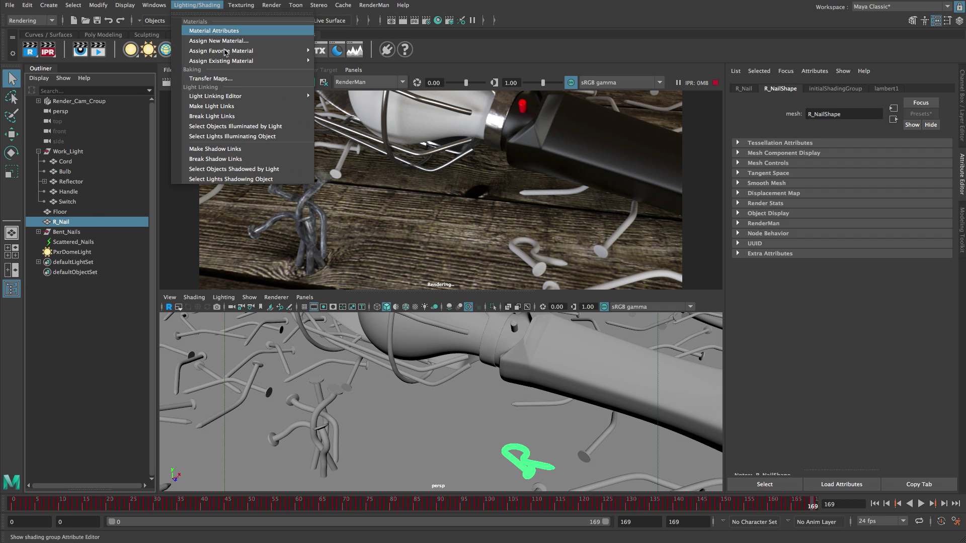
pyautogui.moveTo(245, 61)
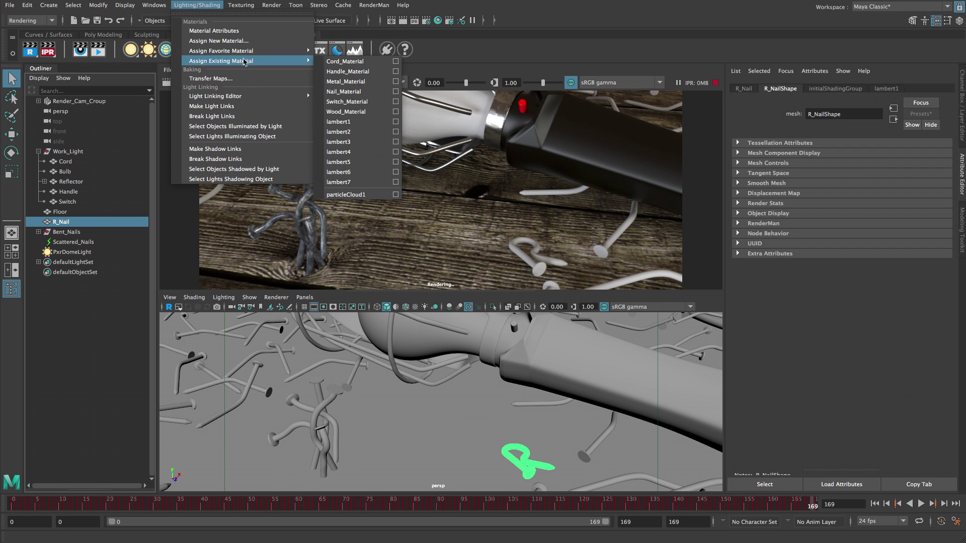
pyautogui.click(368, 92)
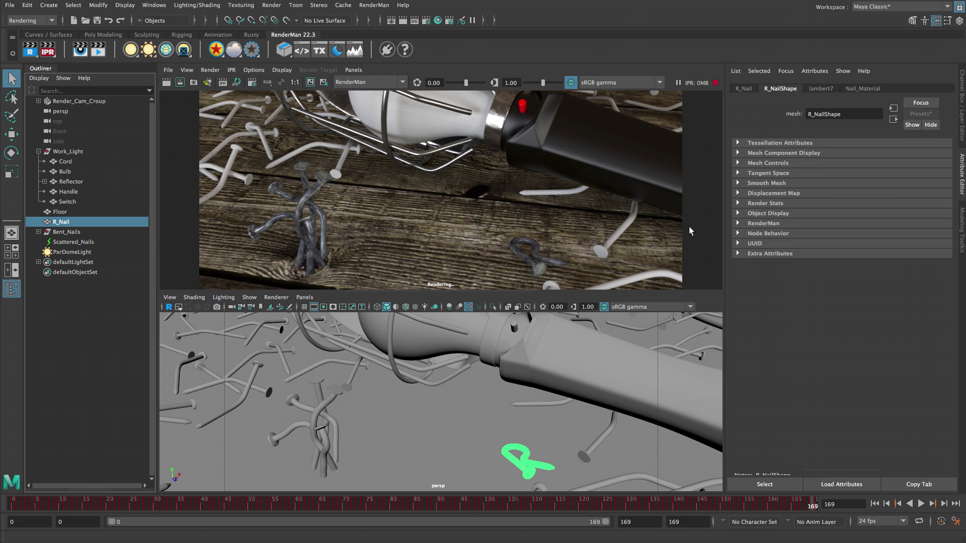
# Select the Scattered_Nails cache and show its Alembic archive contents in the shape's RenderMan attributes.
pyautogui.click(100, 244)
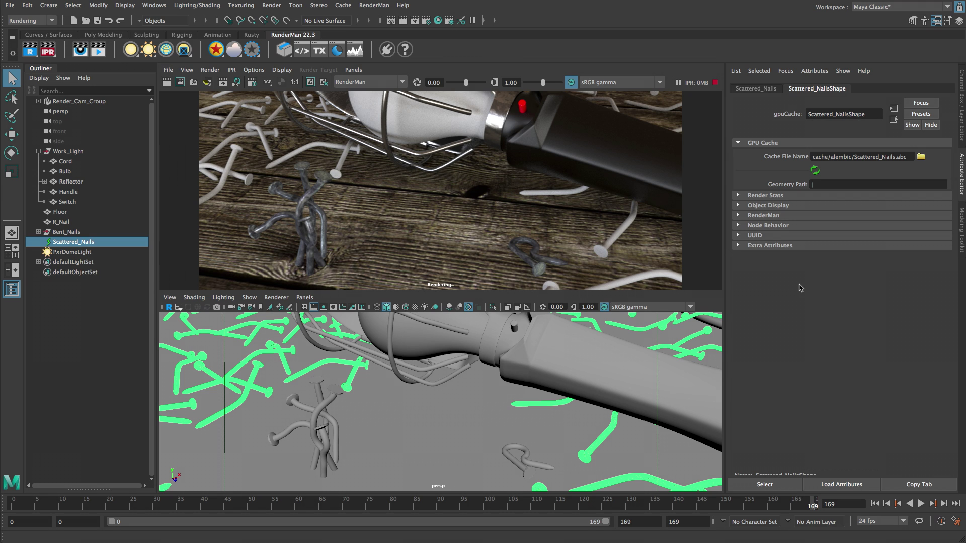
pyautogui.click(738, 196)
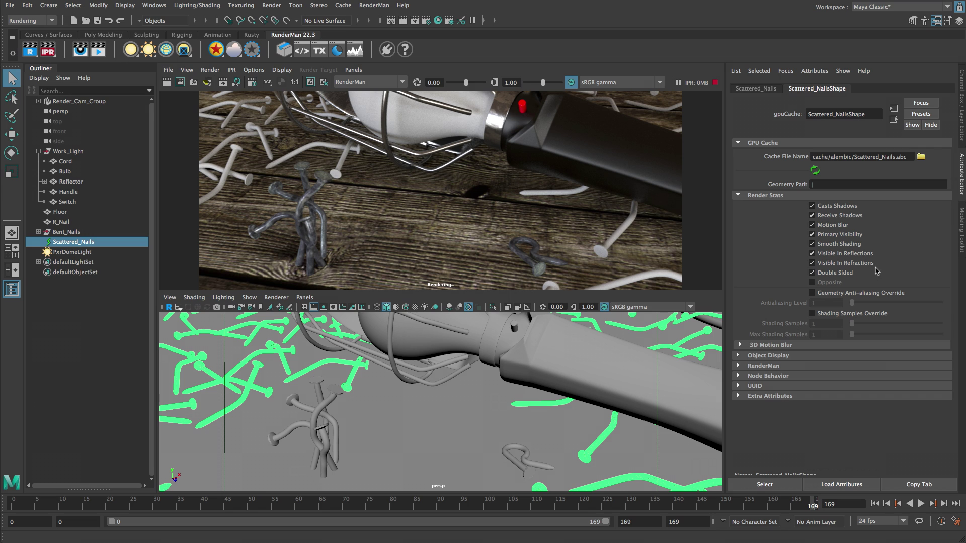
pyautogui.click(775, 367)
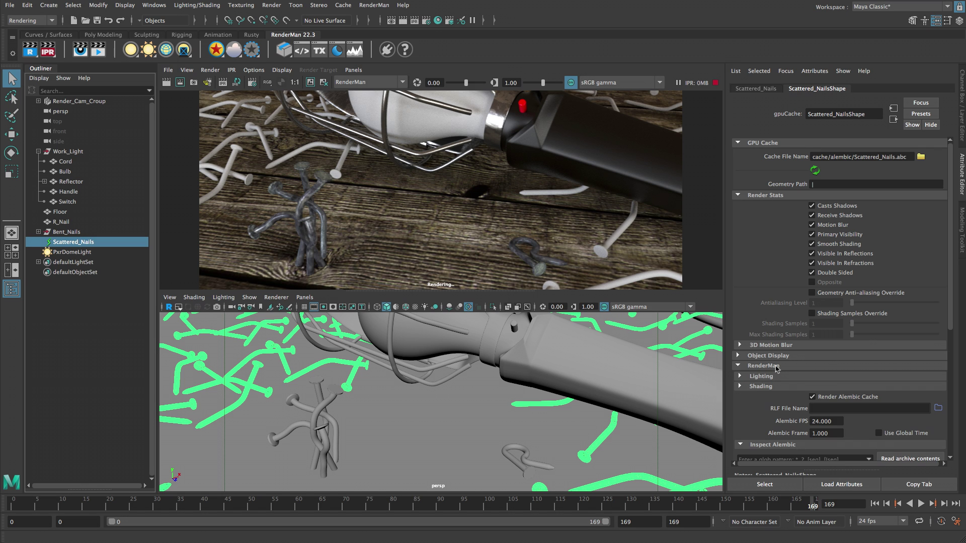
pyautogui.scroll(-3, 773, 370)
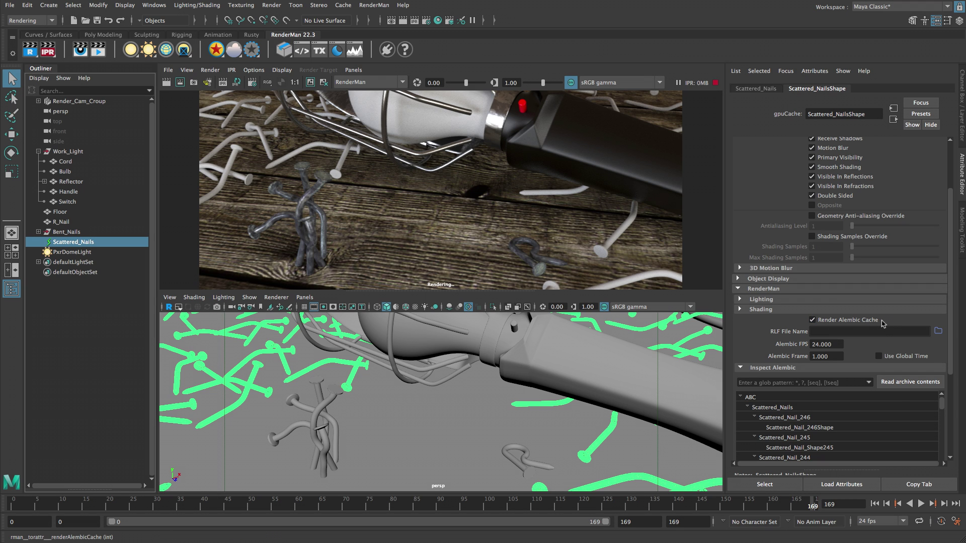
pyautogui.scroll(-1, 883, 324)
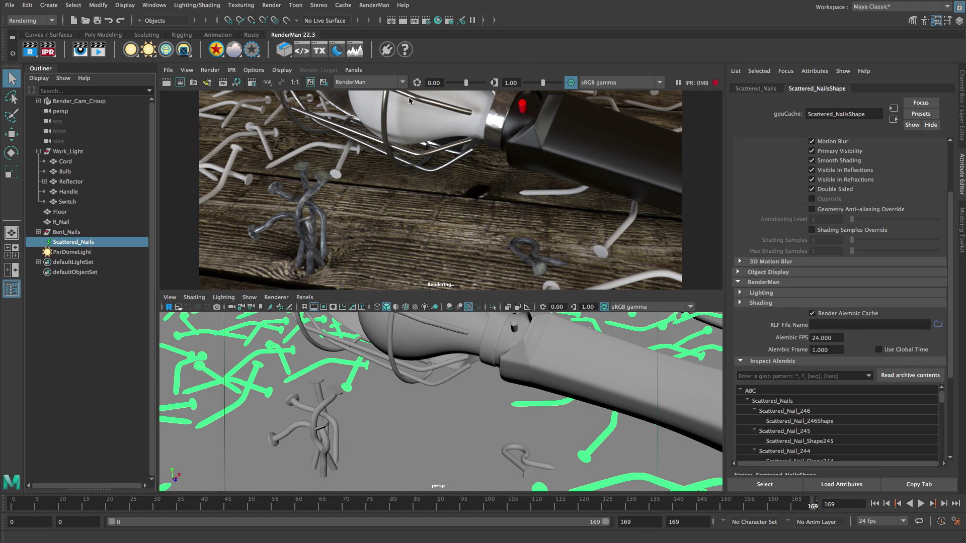
# Add a rule in the Dynamic Rules Editor with Nail_SG as its material payload.
pyautogui.click(302, 50)
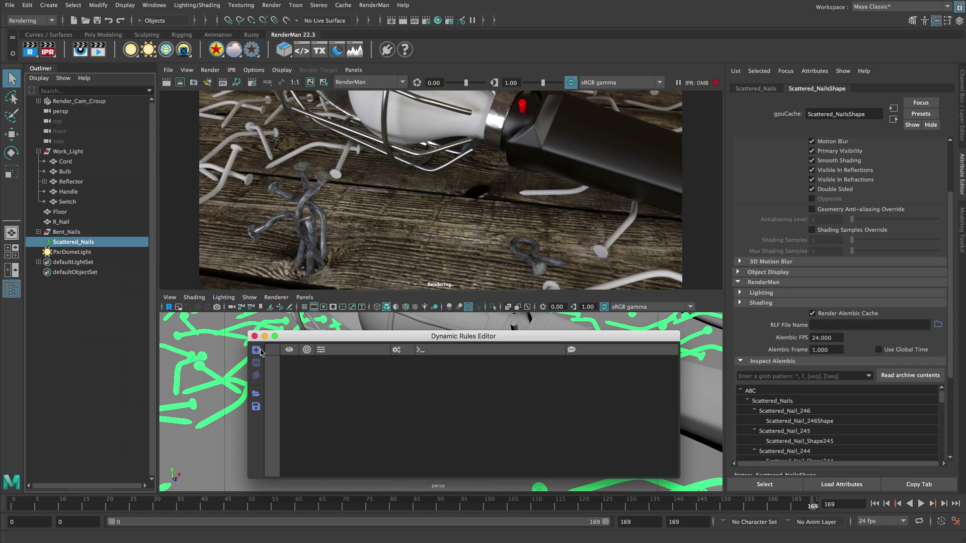
pyautogui.click(256, 351)
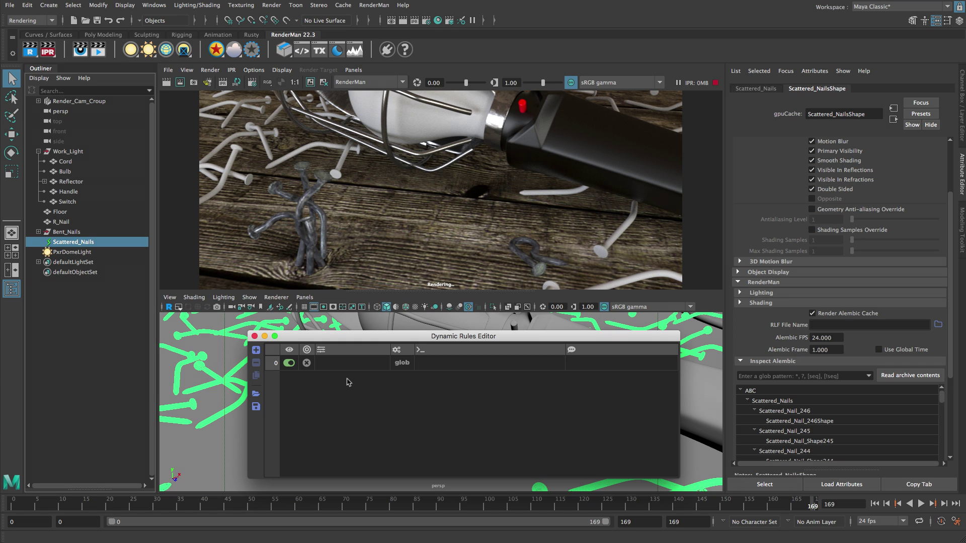
pyautogui.doubleClick(345, 363)
pyautogui.write('Nail')
pyautogui.press('Return')
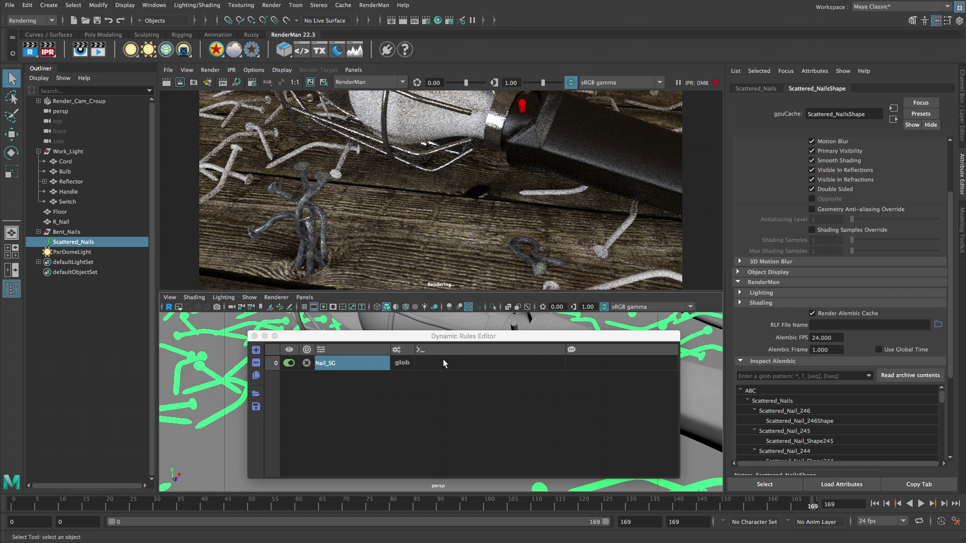
# Copy the Scattered_Nails name from the Alembic hierarchy and set the rule's glob expression to /Scattered_Nails.
pyautogui.click(481, 363)
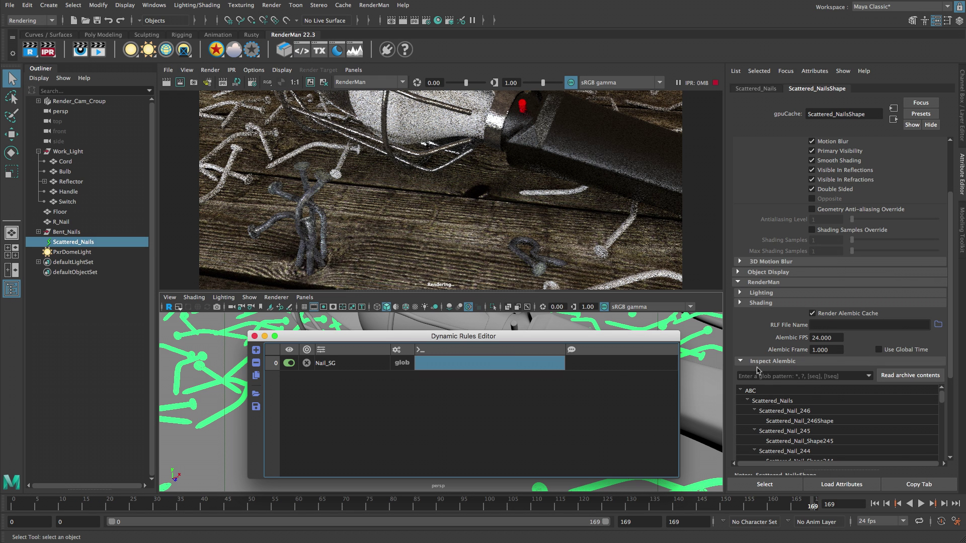
pyautogui.click(799, 403)
pyautogui.click(798, 402)
pyautogui.press('super+c')
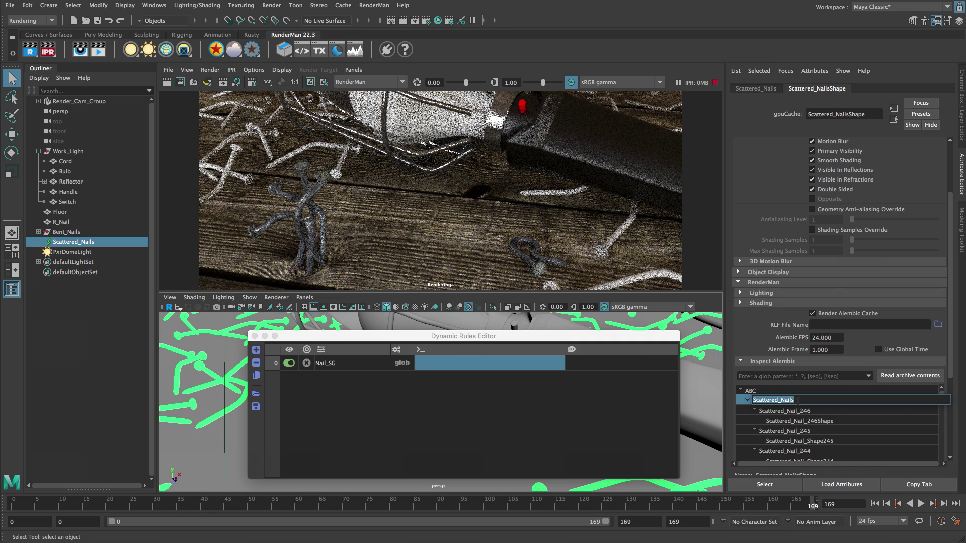
pyautogui.doubleClick(489, 364)
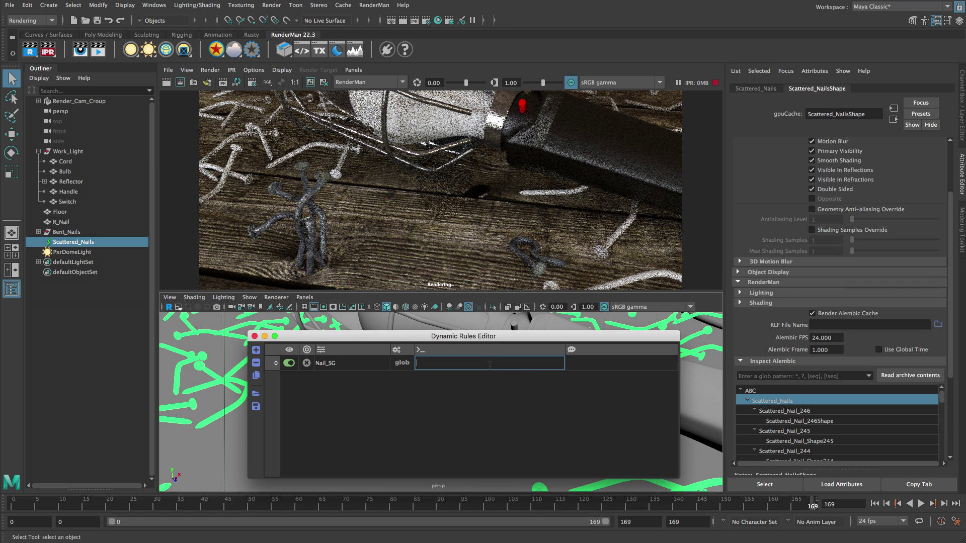
pyautogui.write('/')
pyautogui.press('super+v')
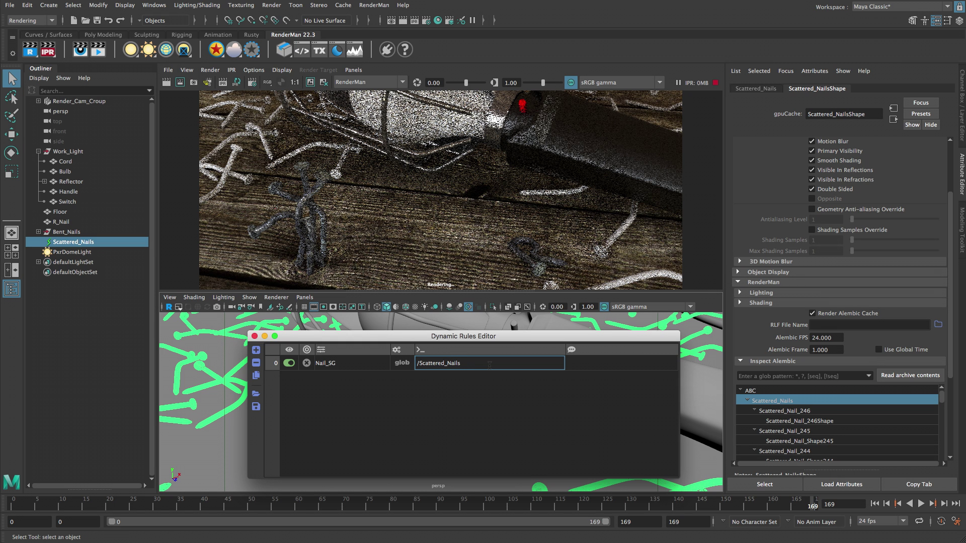
pyautogui.press('Return')
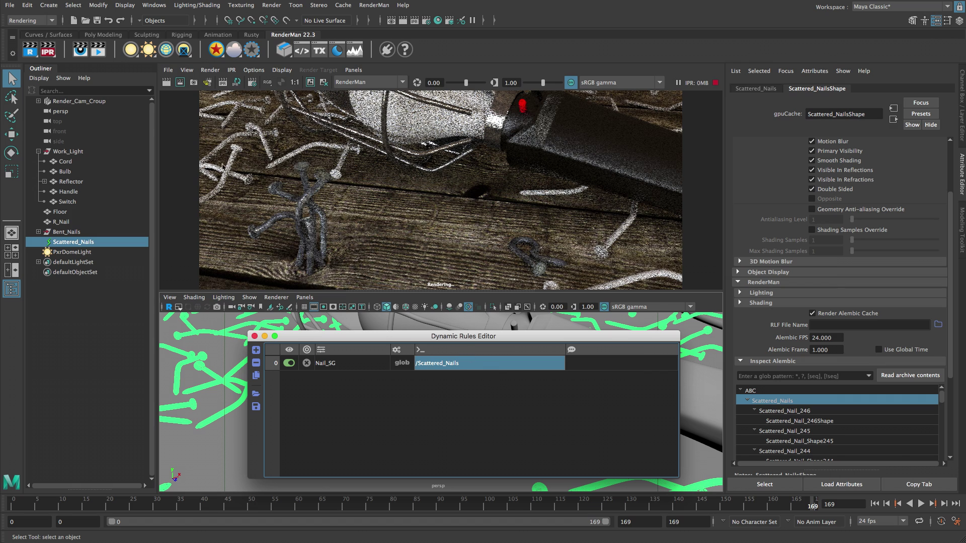
# Restart the IPR render with the new rule applied, close the rules editor and show the whole work light.
pyautogui.click(48, 50)
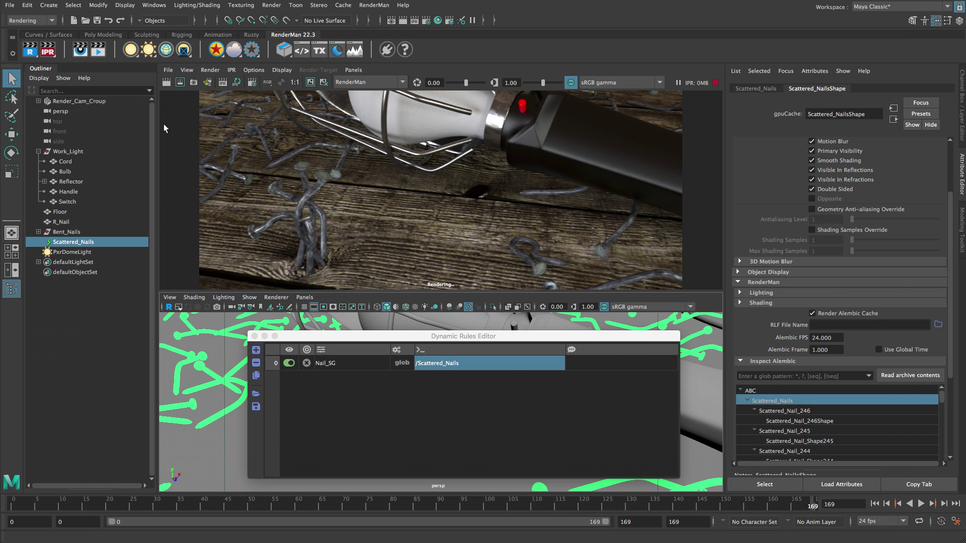
pyautogui.click(254, 336)
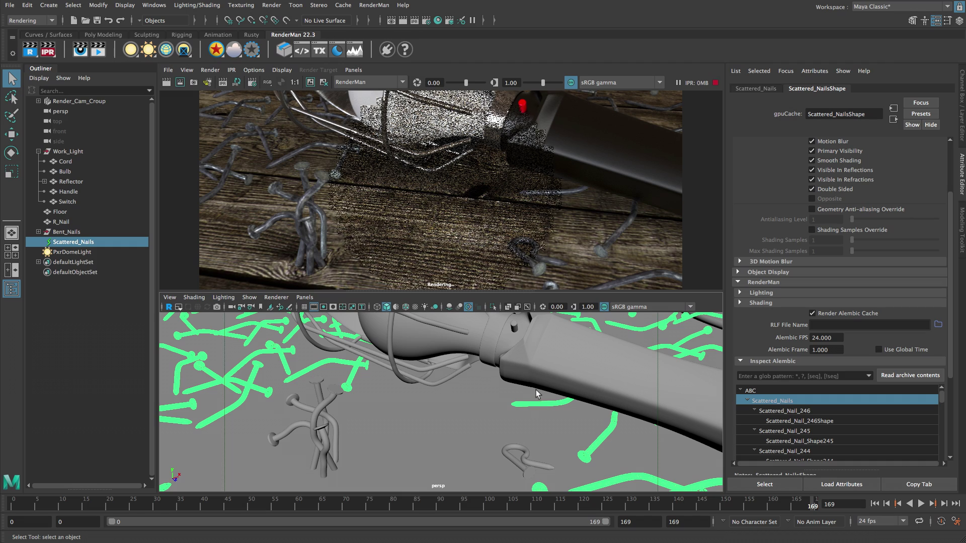
pyautogui.keyDown('alt'); pyautogui.moveTo(563, 396); pyautogui.dragTo(443, 394, button='right'); pyautogui.keyUp('alt')
pyautogui.keyDown('alt'); pyautogui.moveTo(452, 394); pyautogui.dragTo(409, 405, button='middle'); pyautogui.keyUp('alt')
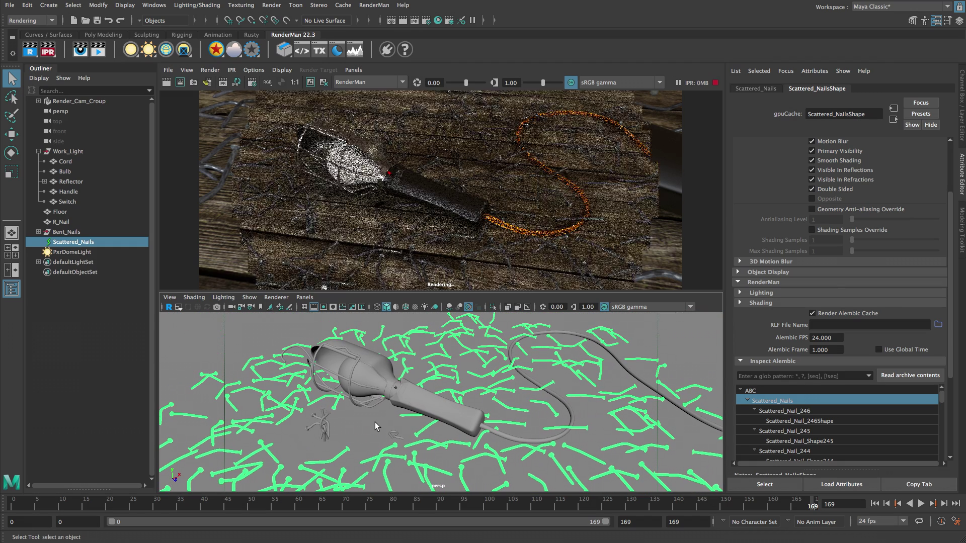